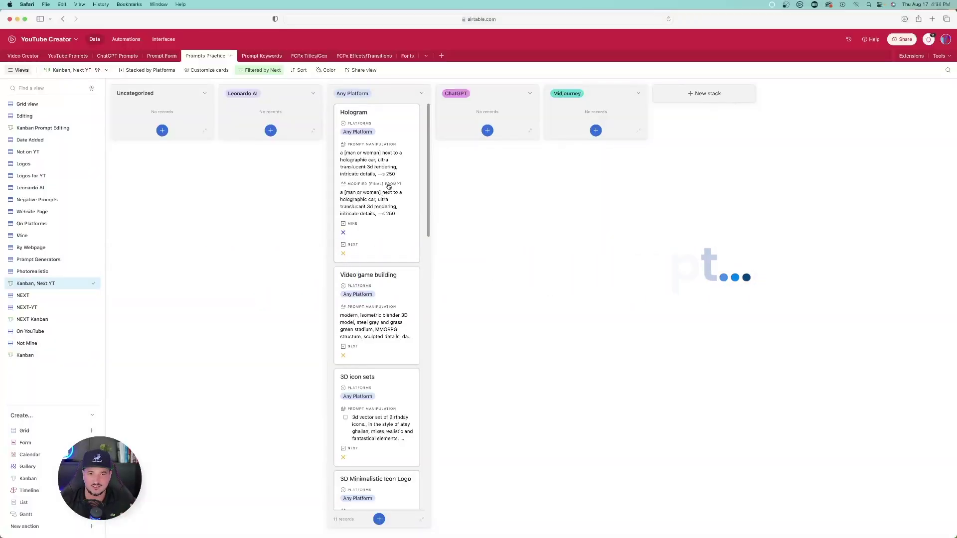
# Open the Hologram prompt card, then switch to Midjourney on Discord and open the holographic car image grid at full size
pyautogui.click(380, 193)
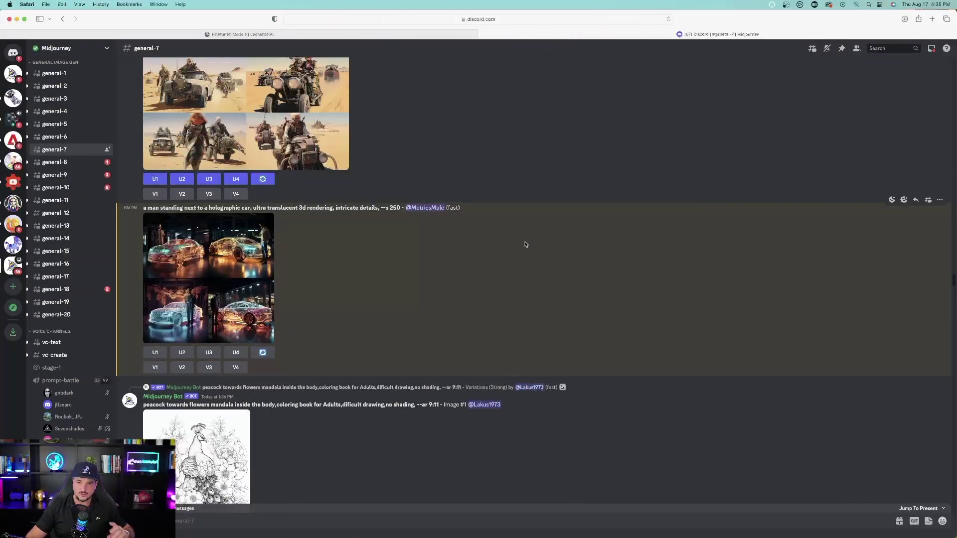
pyautogui.click(202, 264)
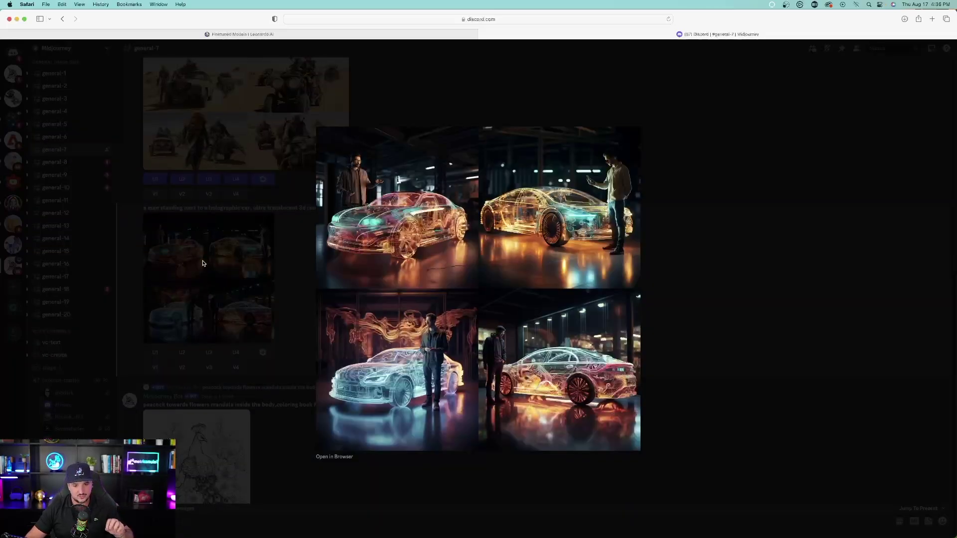
pyautogui.click(342, 463)
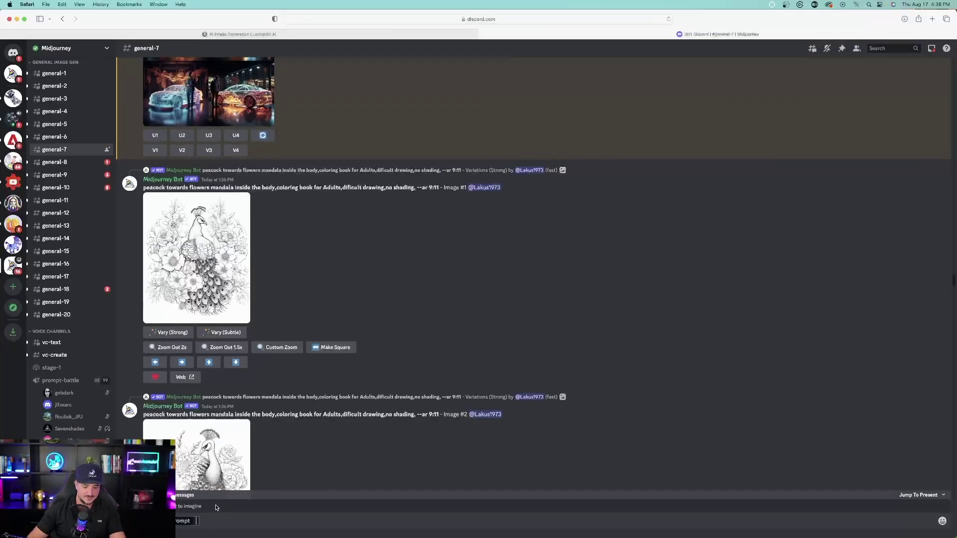
# Generate Midjourney images from the prompt "modern, isometric blender 3D model, steel grey and grass green stadium, MMORPG structure, sculpted details, dark Background --style raw"
pyautogui.write('modern, isometric blender 3D model, steel grey and grass green stadium, MMORPG structure, sculpted details, dark Background --style raw')
pyautogui.press('Return')
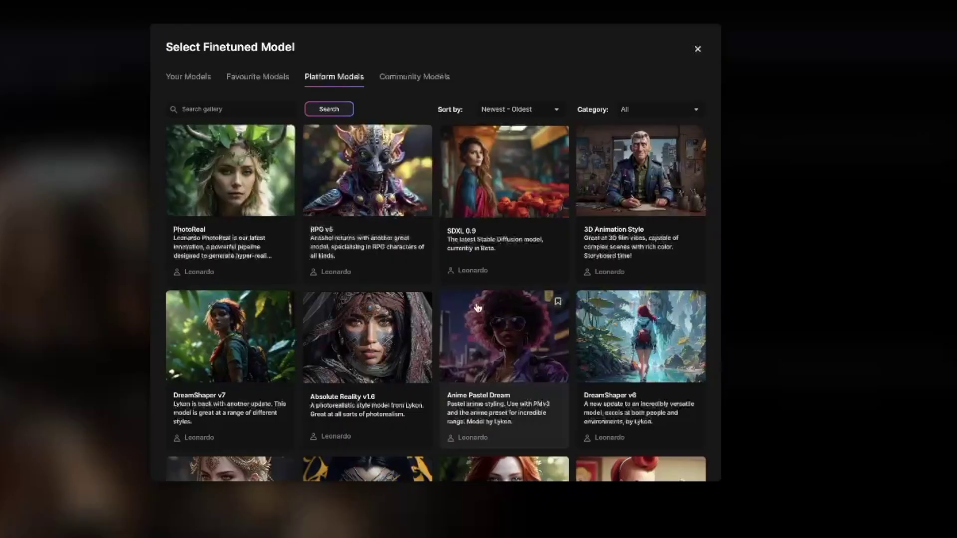
# Switch to Leonardo.Ai and browse the platform's finetuned models for one suited to isometric buildings
pyautogui.scroll(-5, 486, 212)
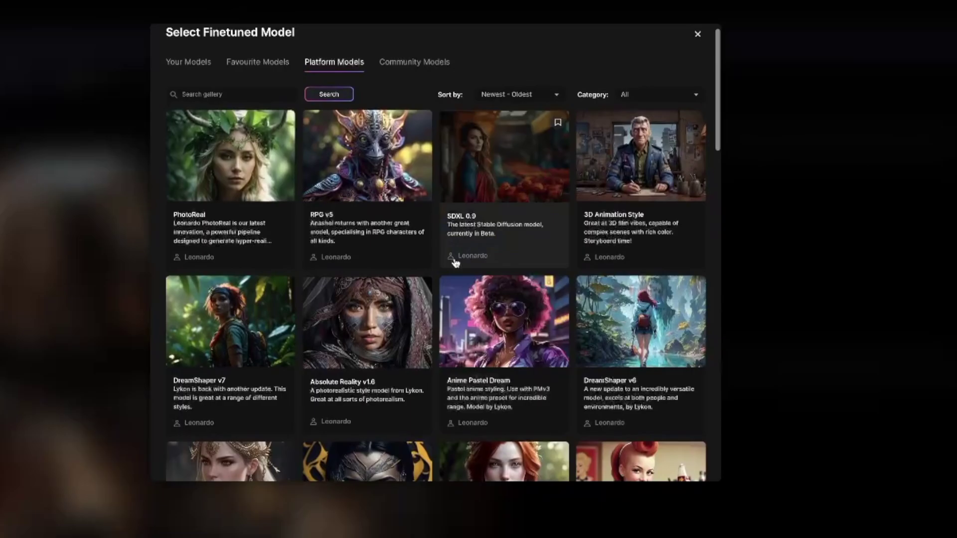
pyautogui.scroll(-10, 453, 263)
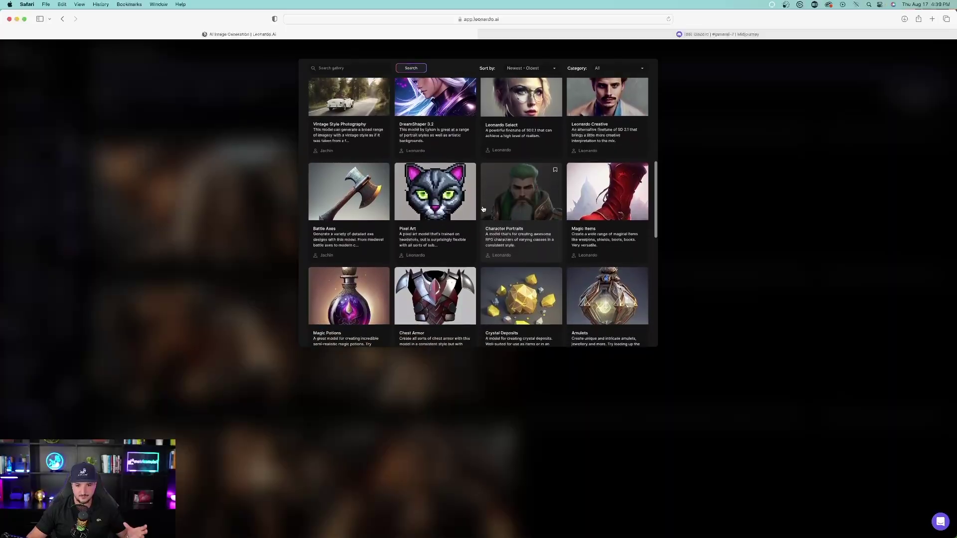
pyautogui.scroll(-6, 483, 210)
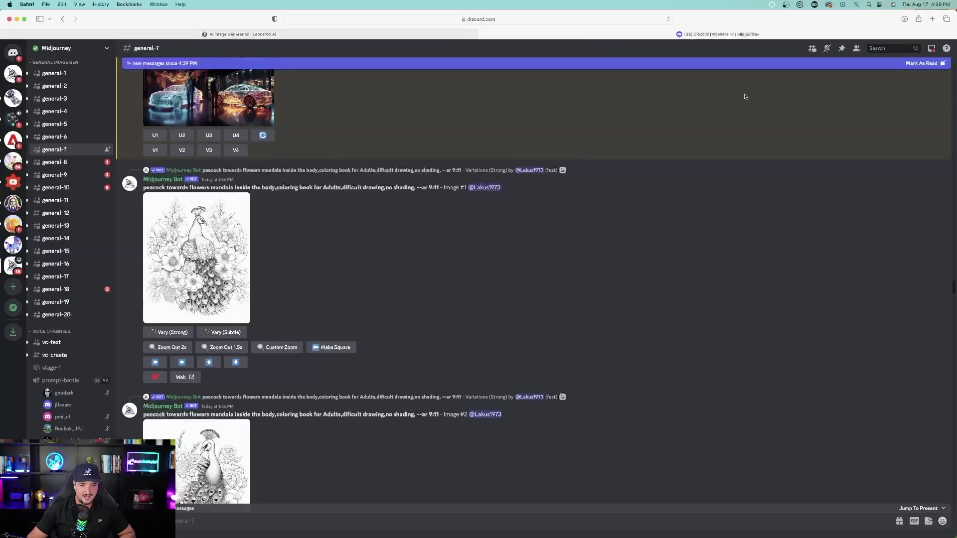
# Switch to Discord, find the generated stadium grid among the mentions and open it in the browser
pyautogui.click(933, 47)
pyautogui.click(821, 242)
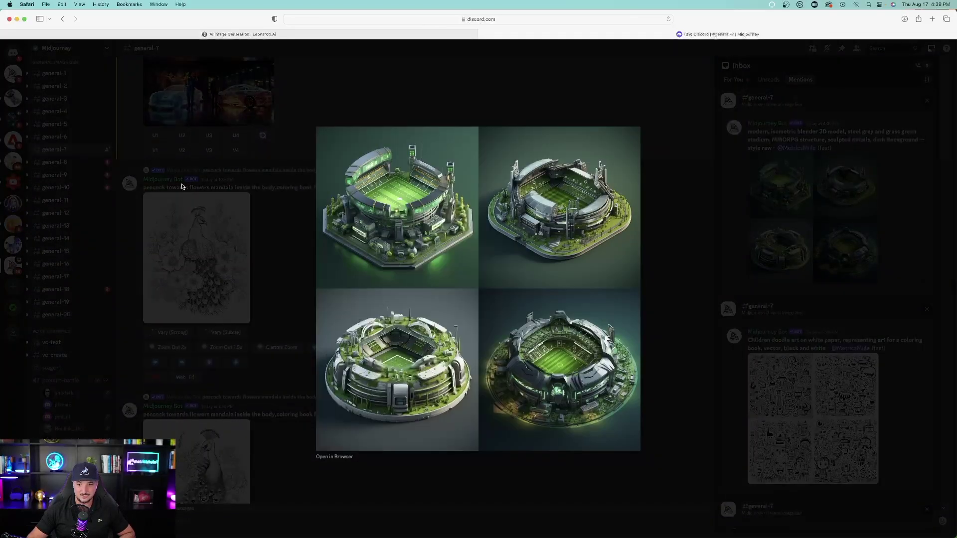
pyautogui.click(335, 457)
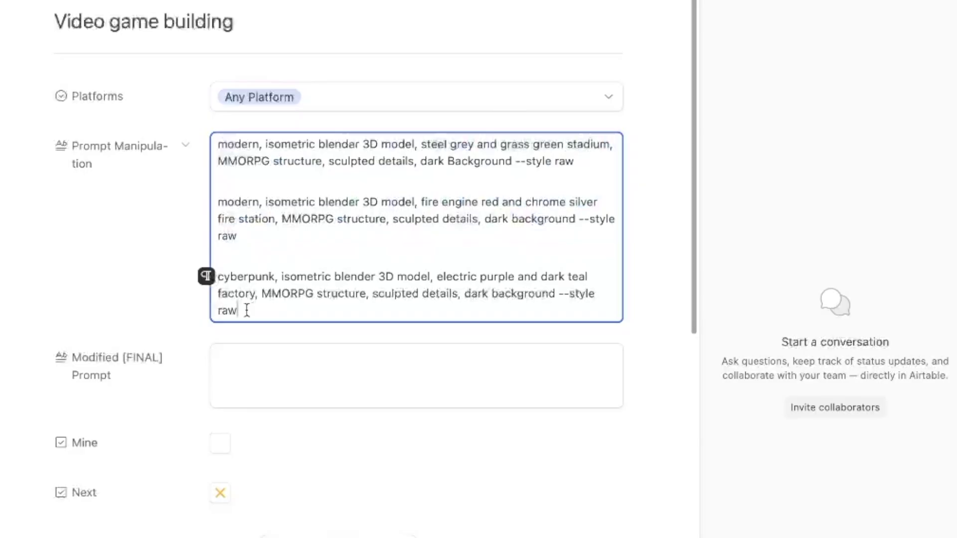
# Copy the cyberpunk, electric purple and dark teal factory prompt from the Video game building record and submit it as a Midjourney imagine command
pyautogui.moveTo(247, 310); pyautogui.dragTo(213, 270)
pyautogui.press('super+c')
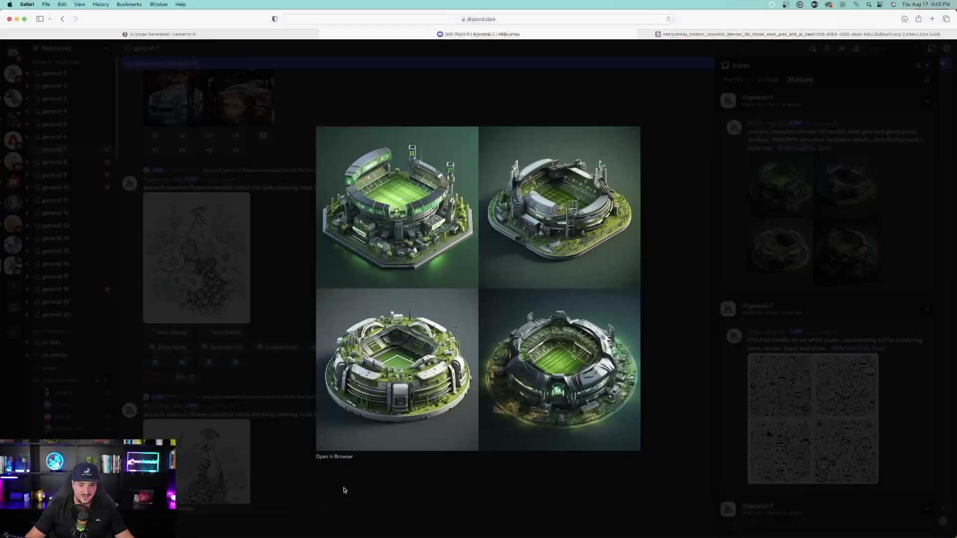
pyautogui.click(345, 491)
pyautogui.click(189, 522)
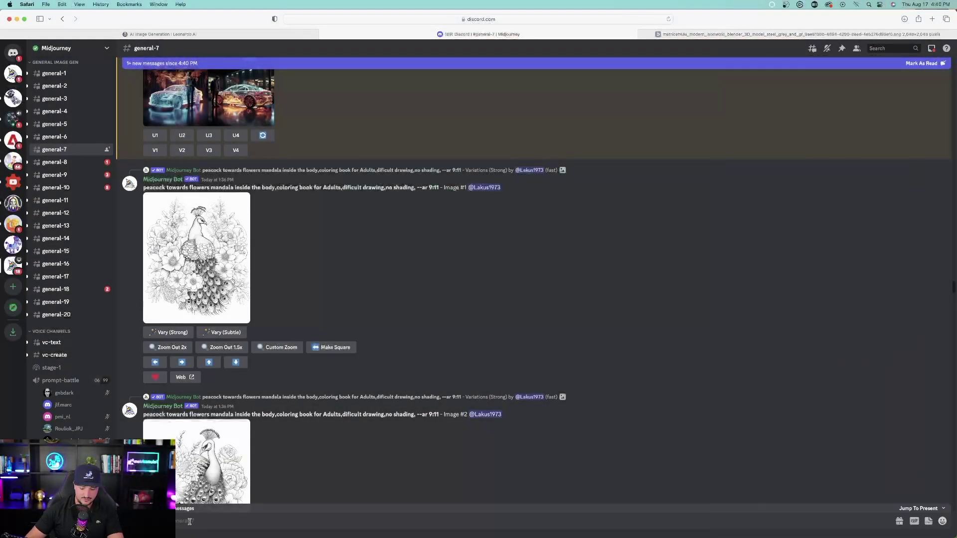
pyautogui.write('/')
pyautogui.click(252, 382)
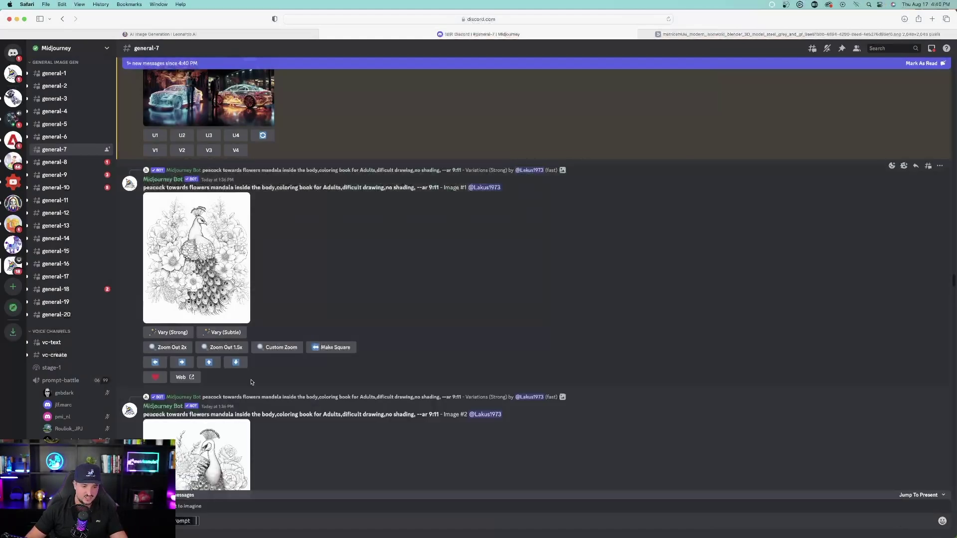
pyautogui.press('super+v')
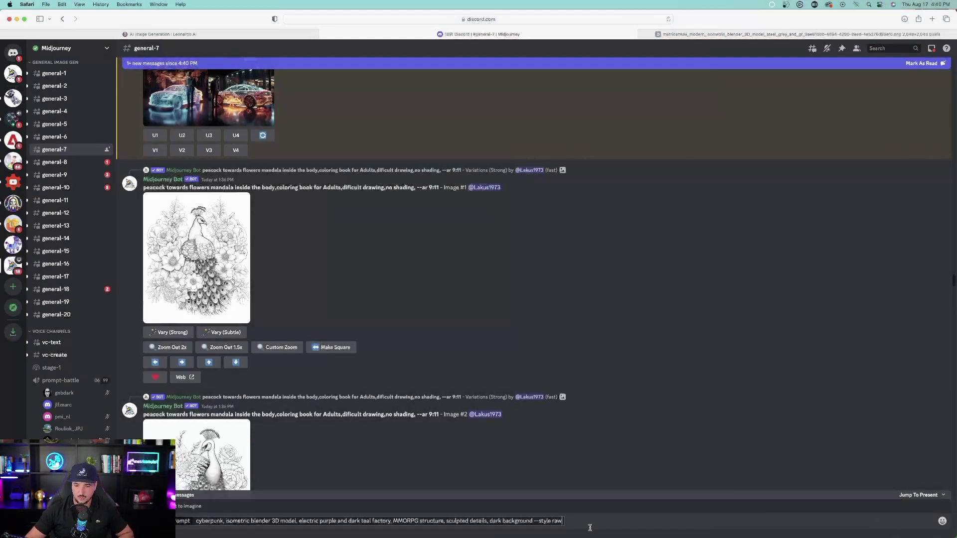
pyautogui.press('Return')
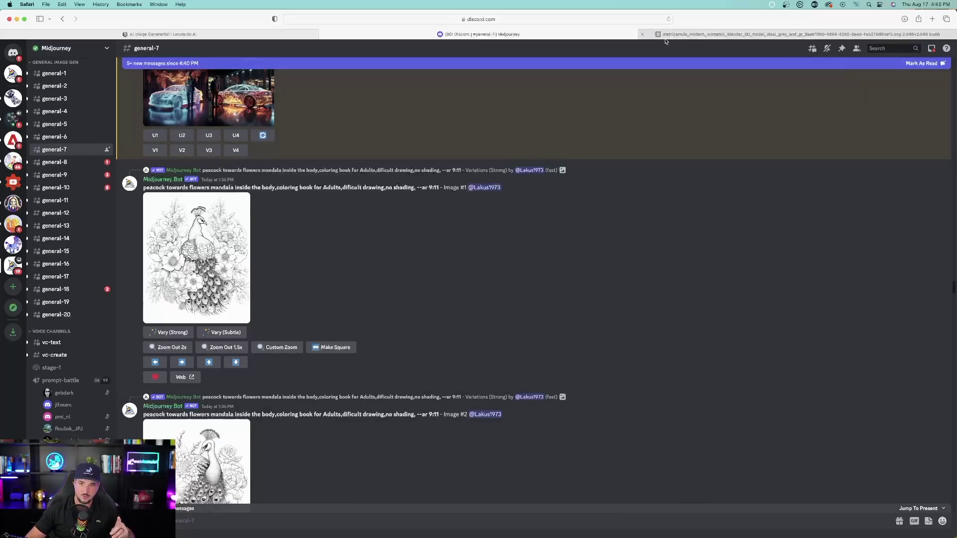
# Switch to Leonardo.Ai and inspect the two generated stadium images enlarged, one after the other
pyautogui.click(277, 34)
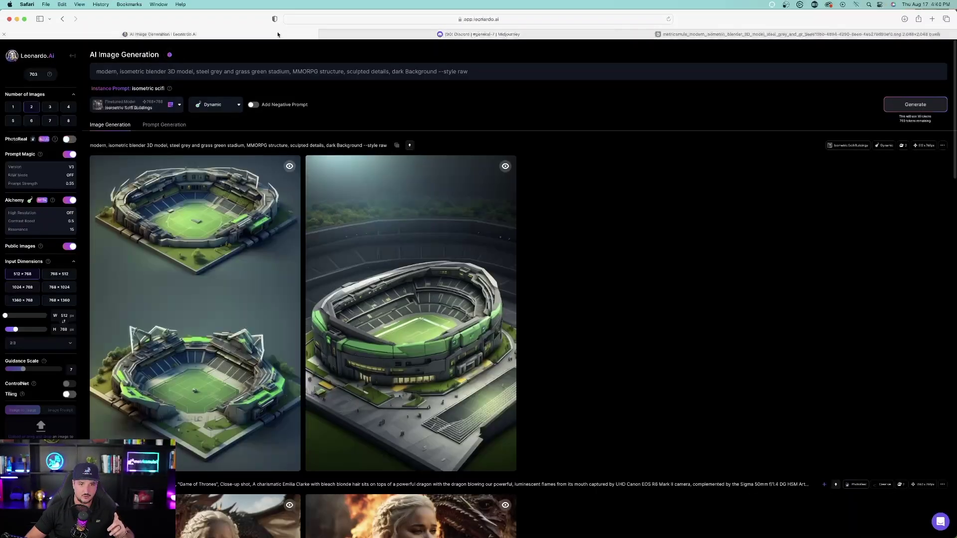
pyautogui.scroll(-2, 836, 279)
pyautogui.scroll(2, 835, 283)
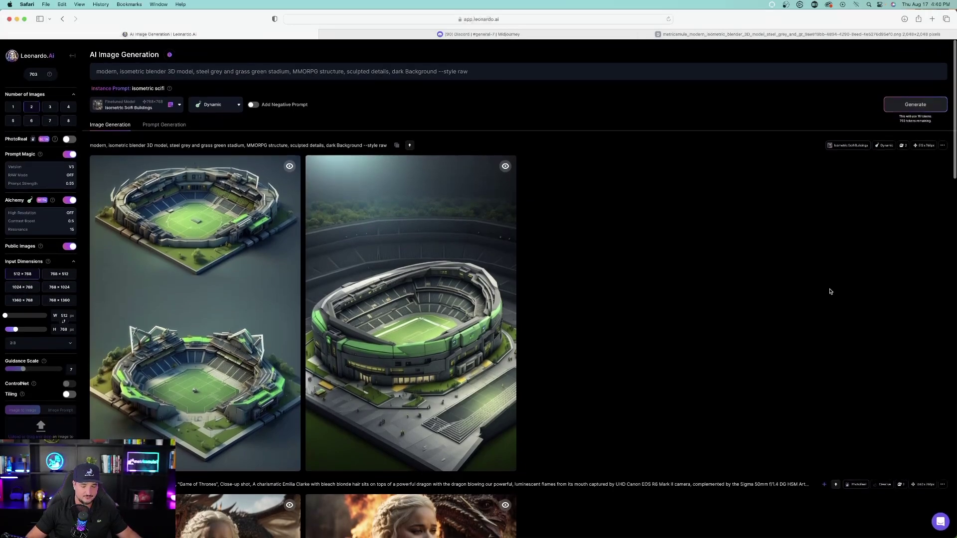
pyautogui.click(439, 299)
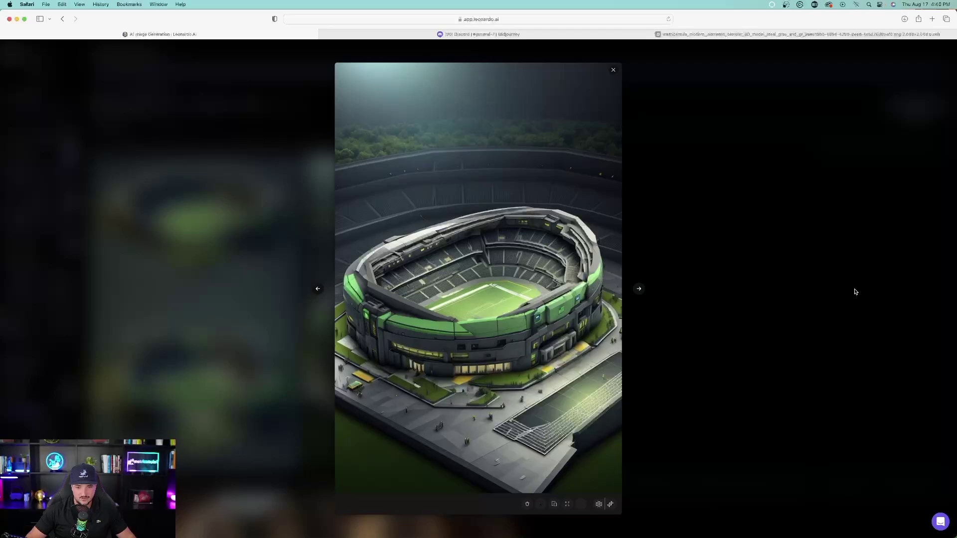
pyautogui.click(816, 302)
pyautogui.click(173, 250)
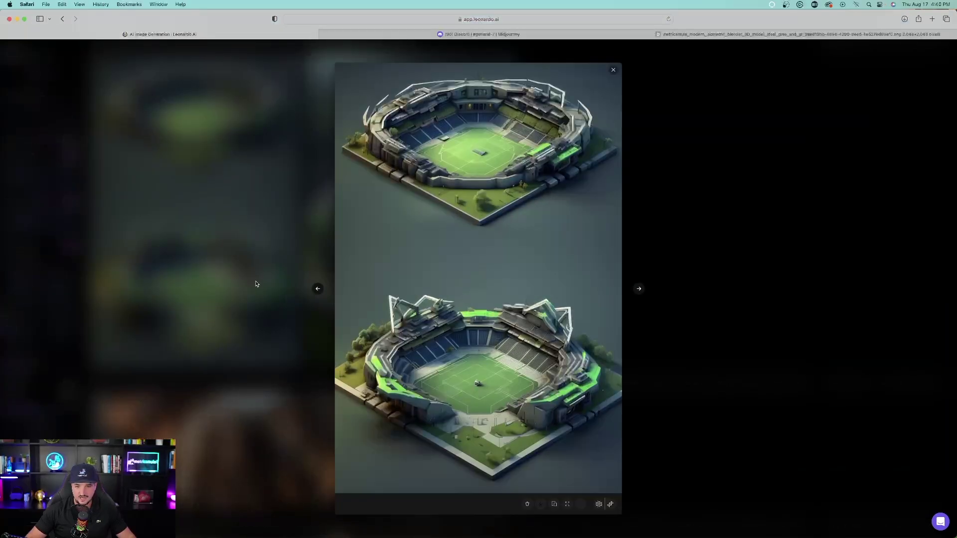
pyautogui.click(732, 258)
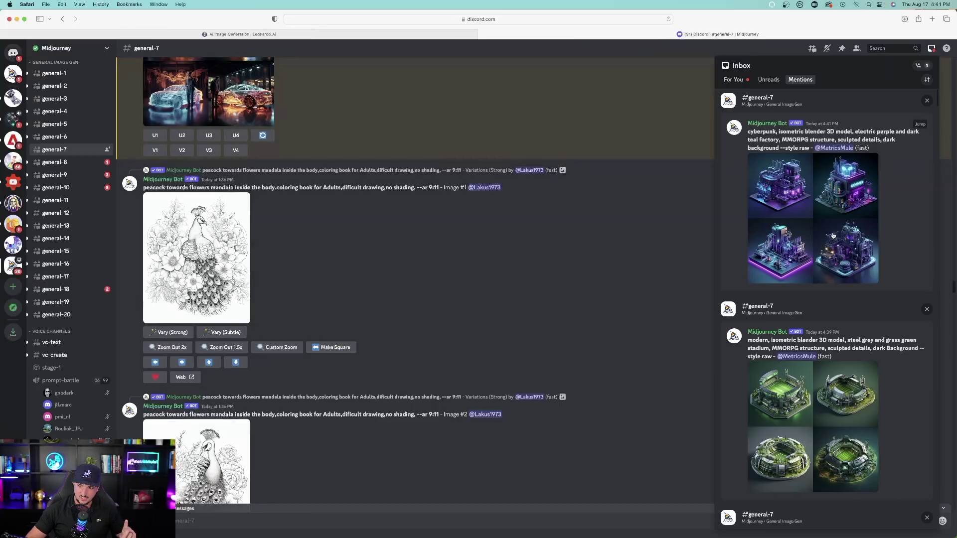
# Enlarge Midjourney's cyberpunk factory grid and the red and chrome ferris wheel grid from the mentions and open each in the browser
pyautogui.click(833, 235)
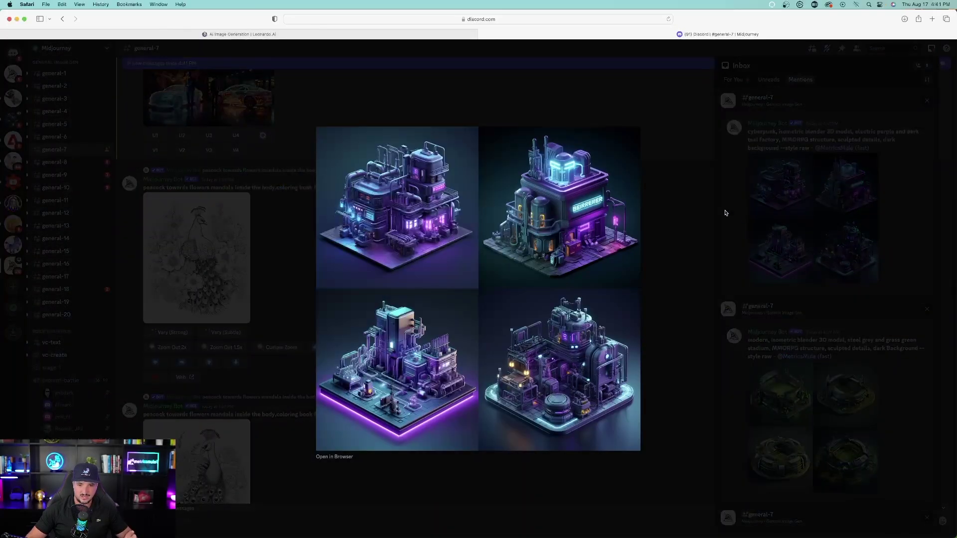
pyautogui.click(342, 457)
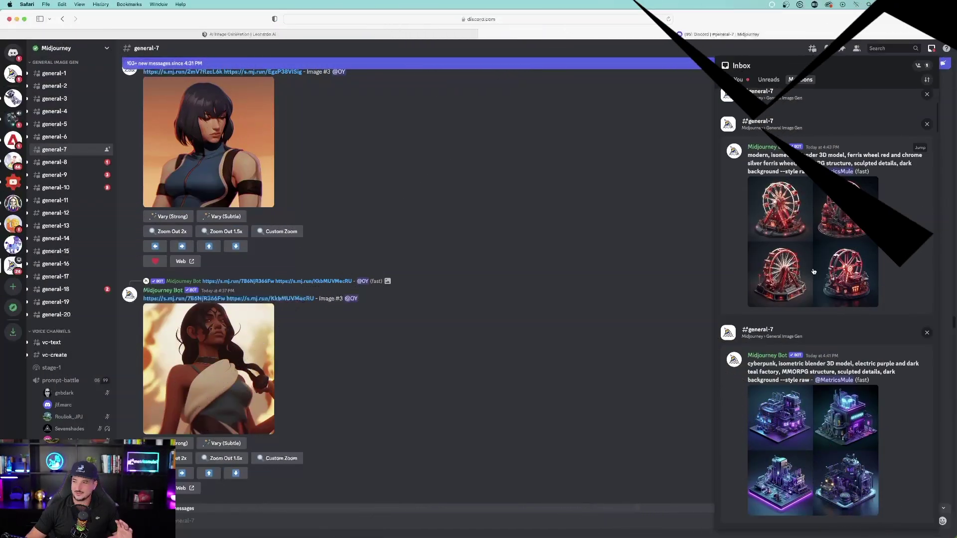
pyautogui.click(803, 240)
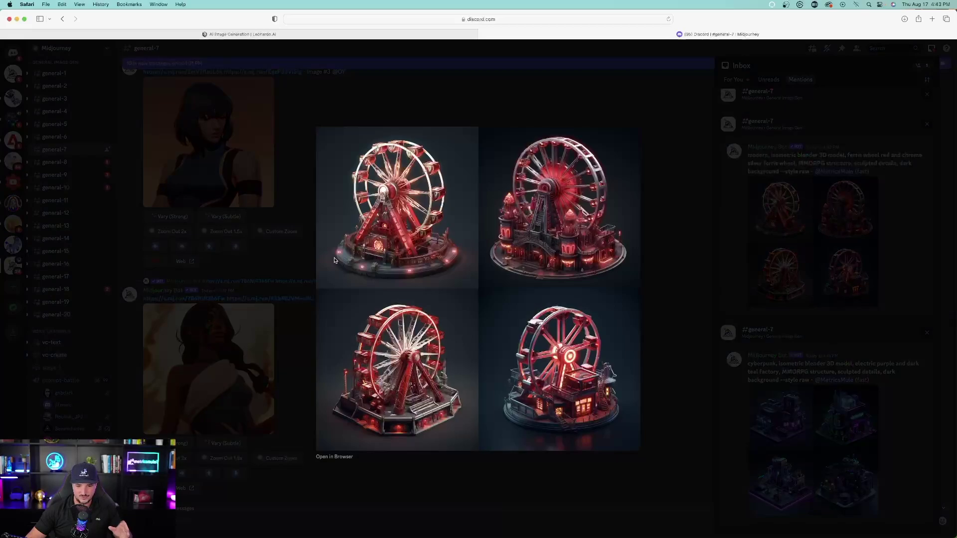
pyautogui.click(334, 457)
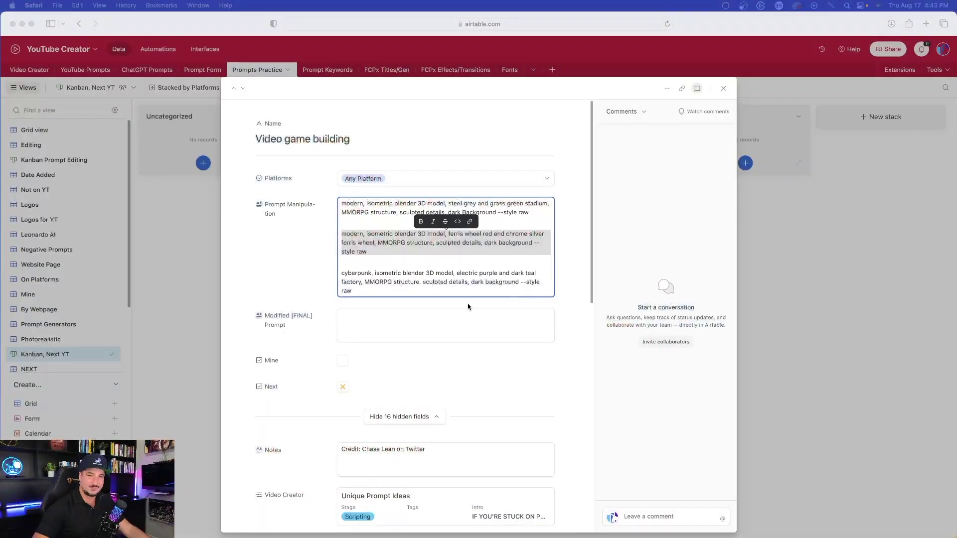
# Select the Christmas icons prompt in Airtable's 3D icon sets record for use in Midjourney
pyautogui.click(383, 249)
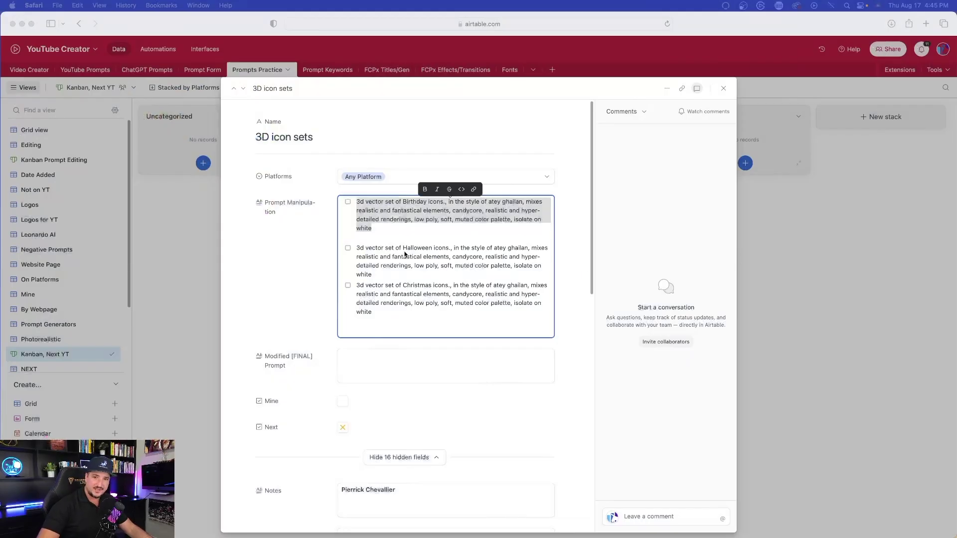
pyautogui.press('super+Tab')
pyautogui.moveTo(355, 286); pyautogui.dragTo(373, 312)
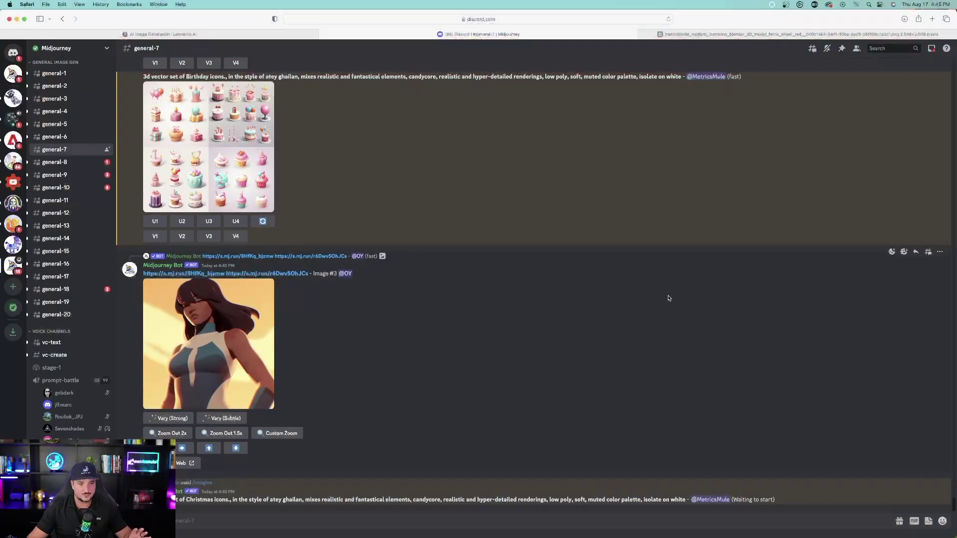
# Review the generated Birthday icon grid and the Christmas icon grid enlarged from the Midjourney mentions
pyautogui.scroll(1, 507, 238)
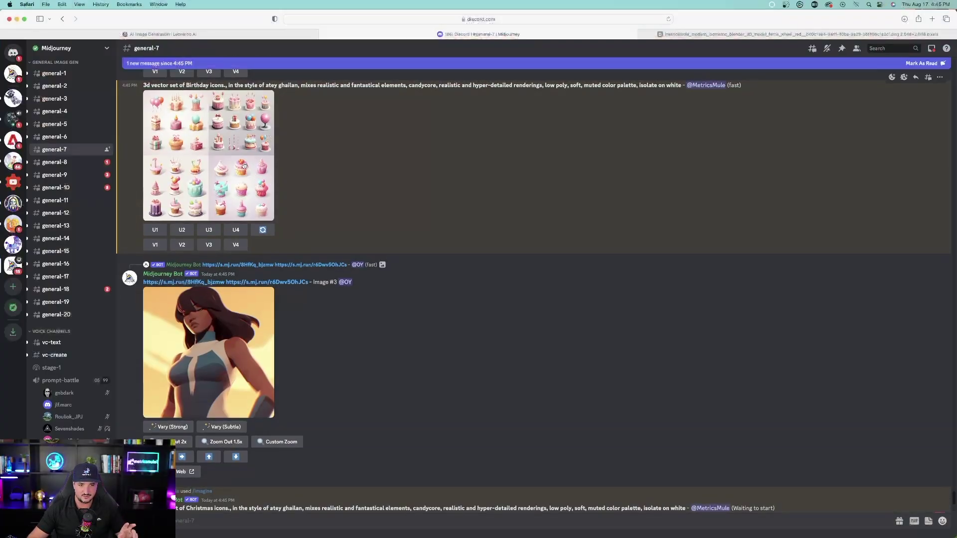
pyautogui.click(932, 49)
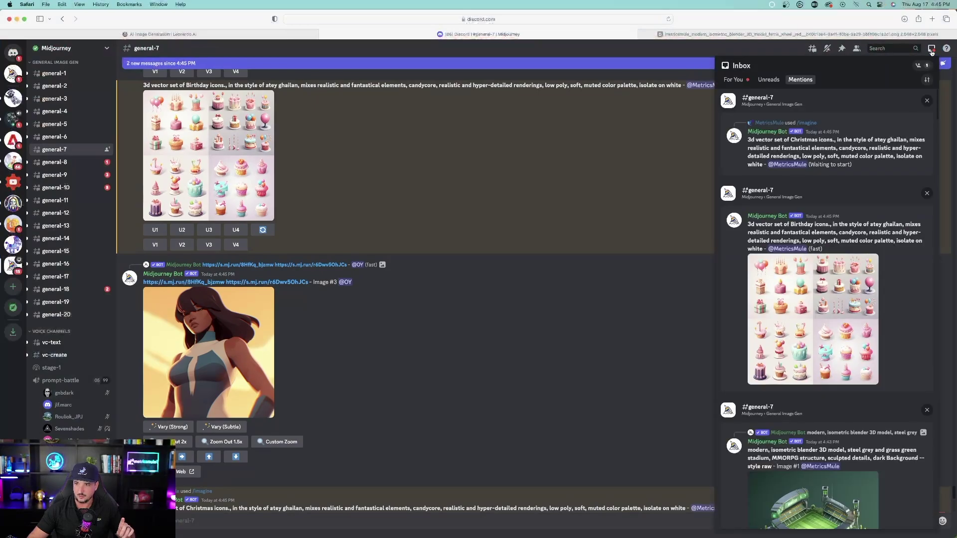
pyautogui.click(821, 303)
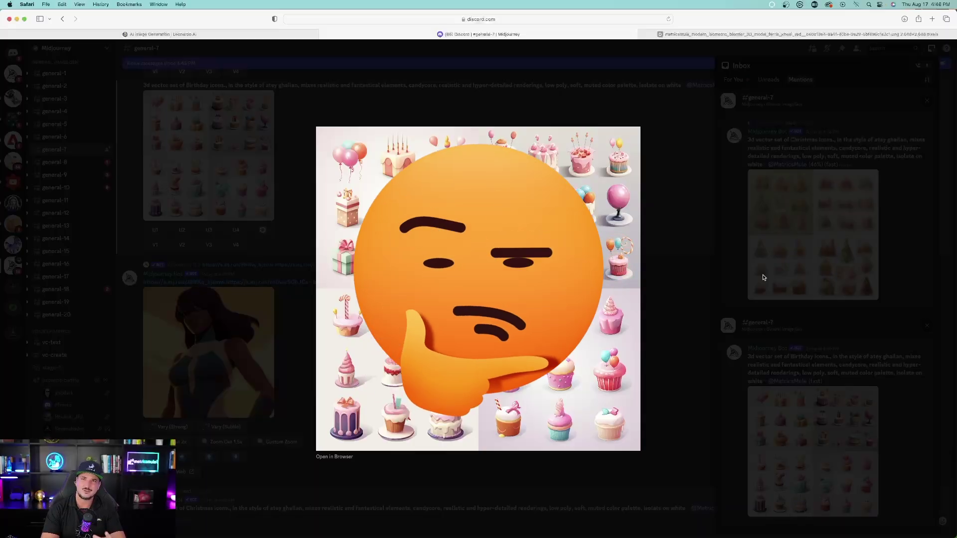
pyautogui.click(692, 131)
pyautogui.click(821, 246)
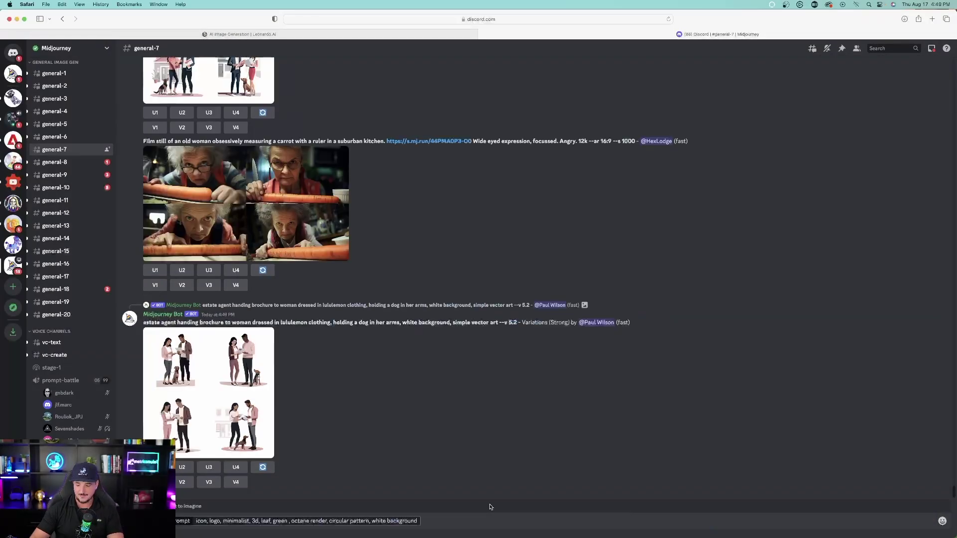
# Submit the Midjourney prompt "icon, logo, minimalist, 3d, leaf, green, octane render, circular pattern, white background" and begin another command
pyautogui.press('Return')
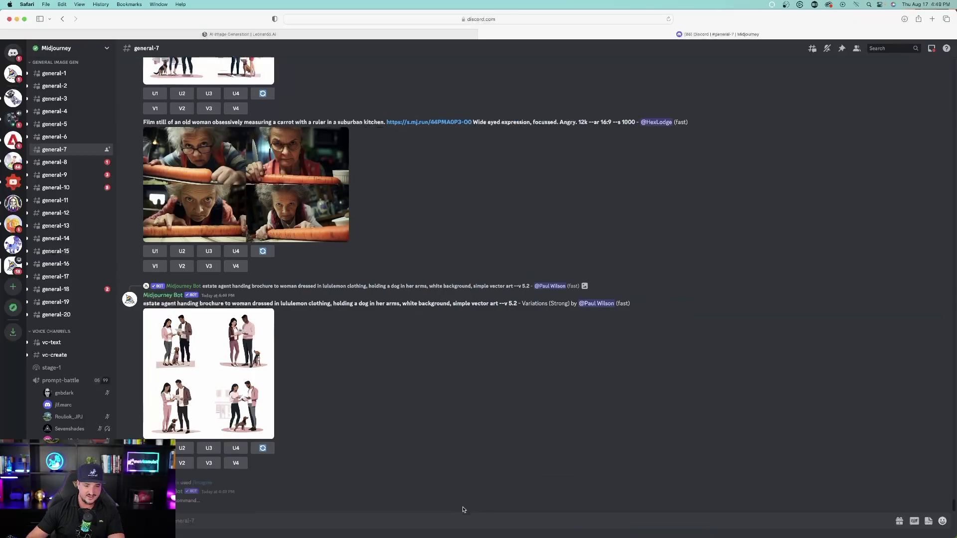
pyautogui.write('/')
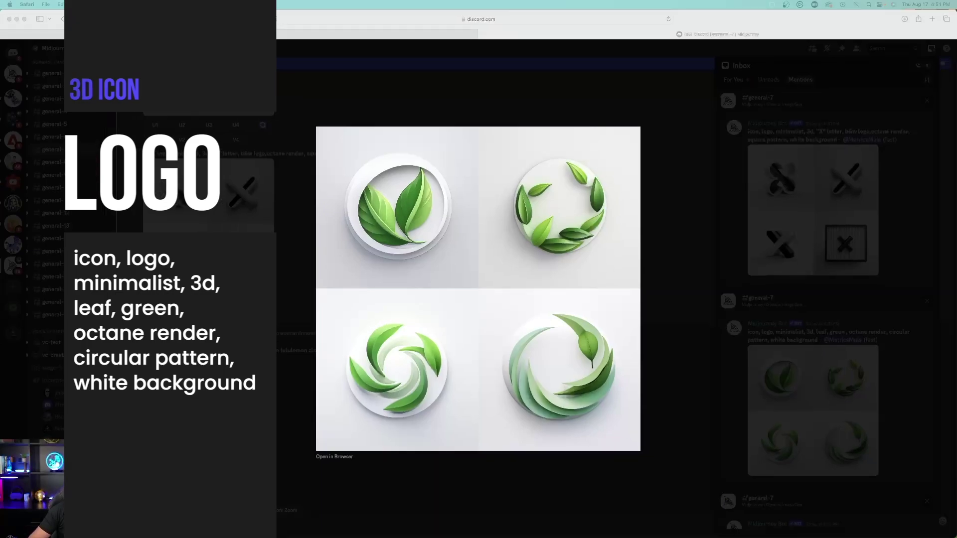
# Close the enlarged leaf logo grid and enlarge the black-and-white "X" letter logo grid from the mentions
pyautogui.click(842, 213)
pyautogui.click(838, 214)
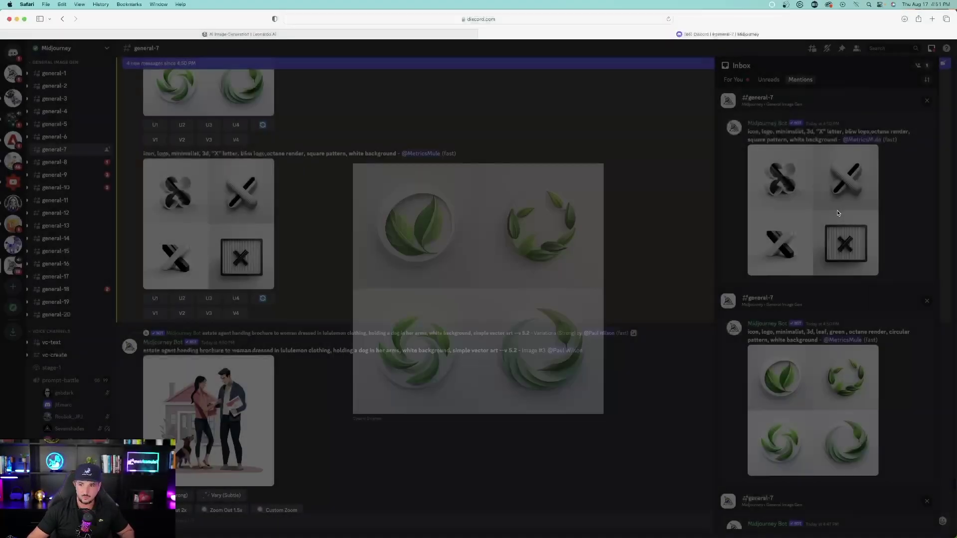
pyautogui.click(815, 209)
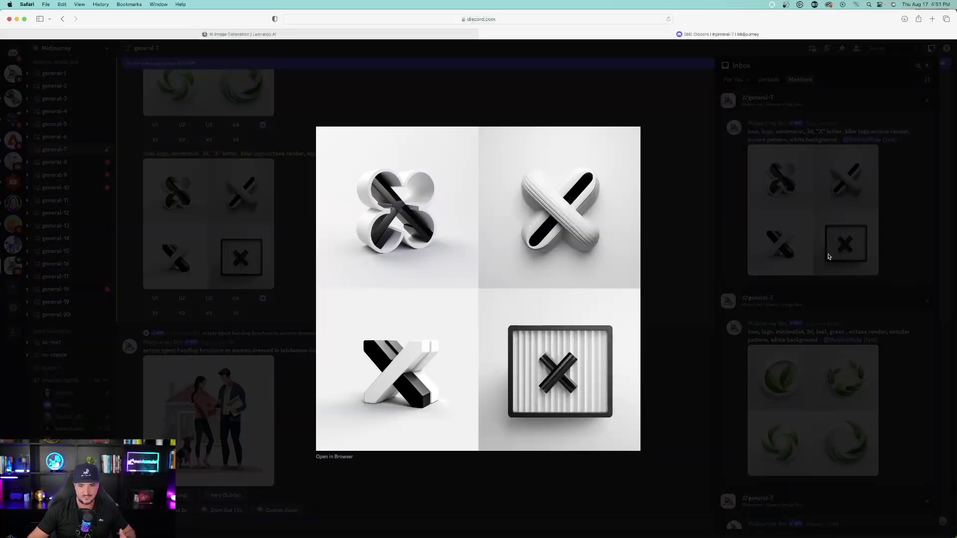
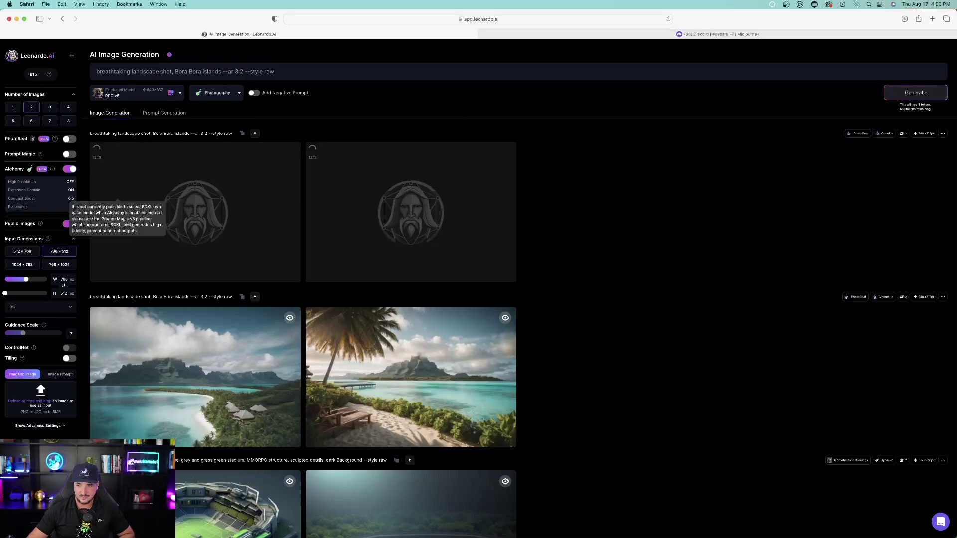
# Generate two Leonardo.Ai images of "breathtaking landscape shot, Bora Bora islands --ar 3:2 --style raw" with the RPG v5 model and Photography style
pyautogui.click(916, 93)
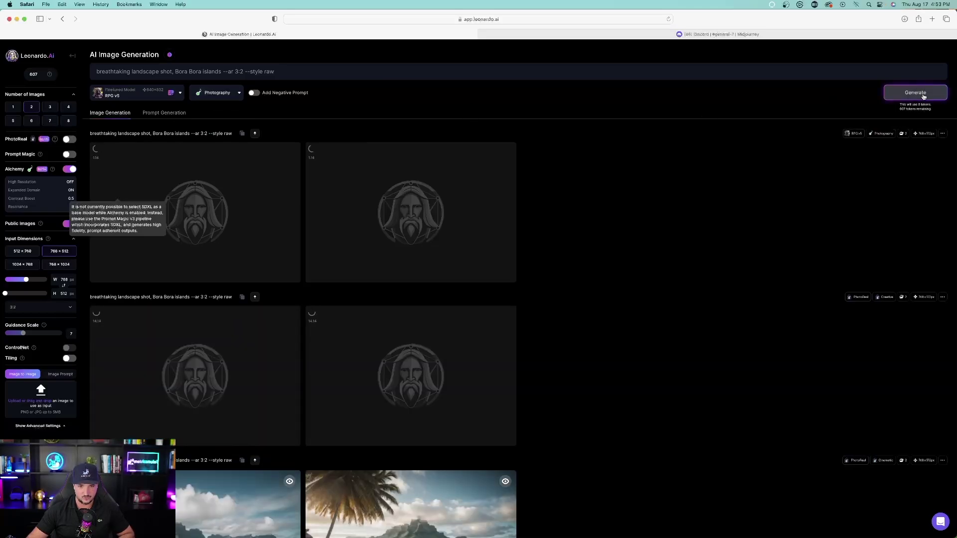
# Enlarge both PhotoReal Creative Bora Bora images and compare them with the other Bora Bora generations in the Leonardo.Ai history
pyautogui.click(212, 356)
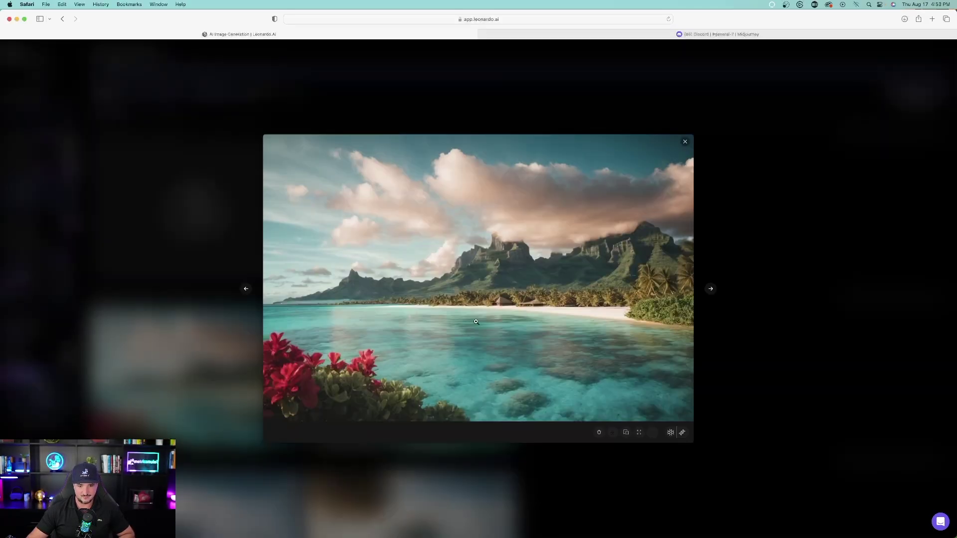
pyautogui.click(711, 290)
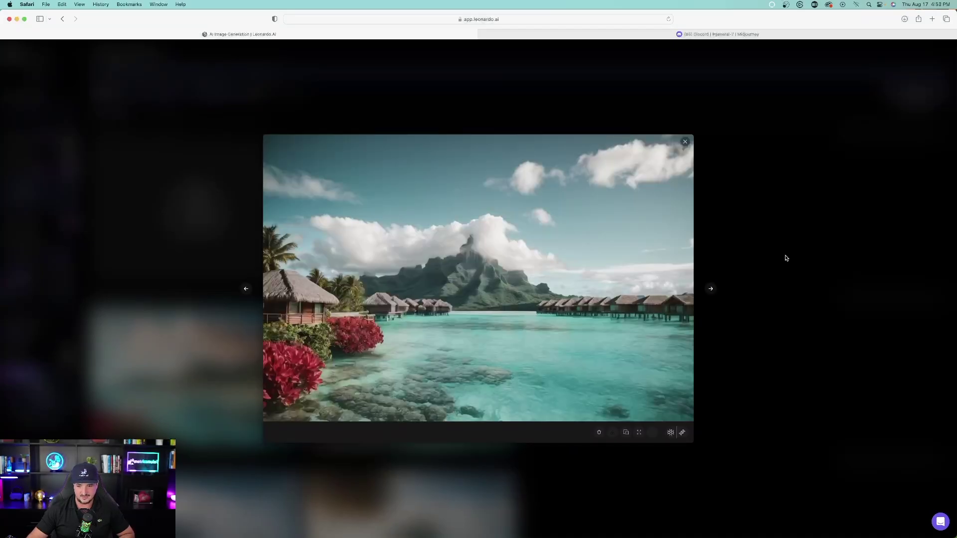
pyautogui.click(786, 258)
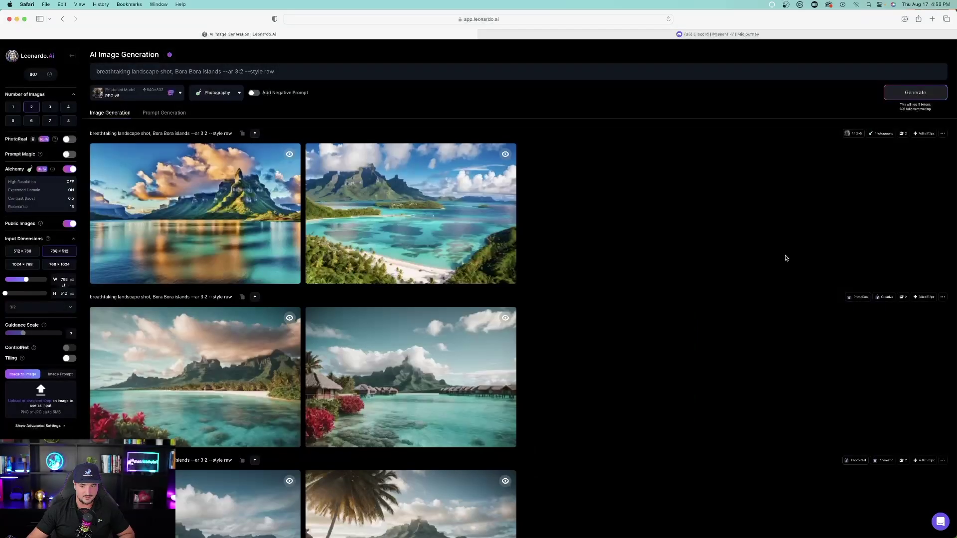
pyautogui.scroll(-5, 783, 254)
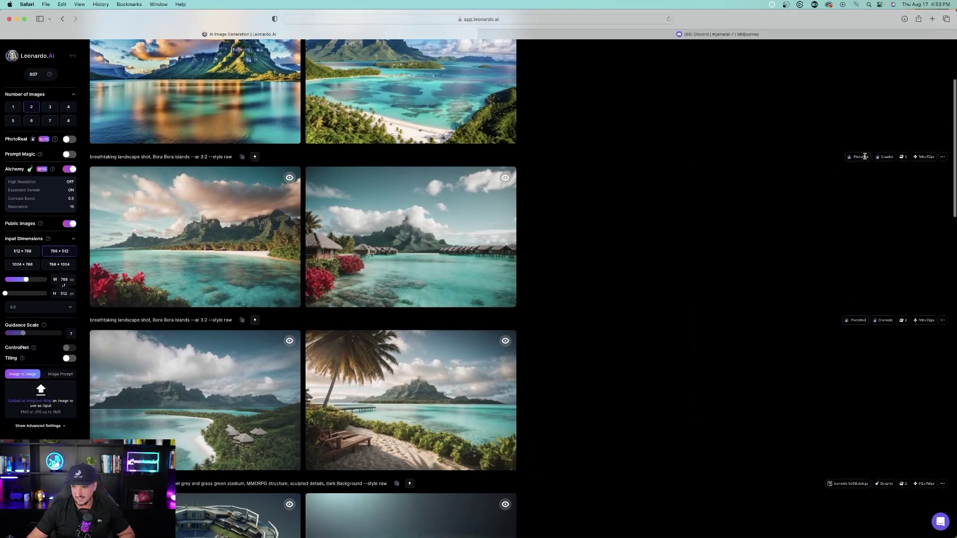
pyautogui.scroll(-1, 526, 293)
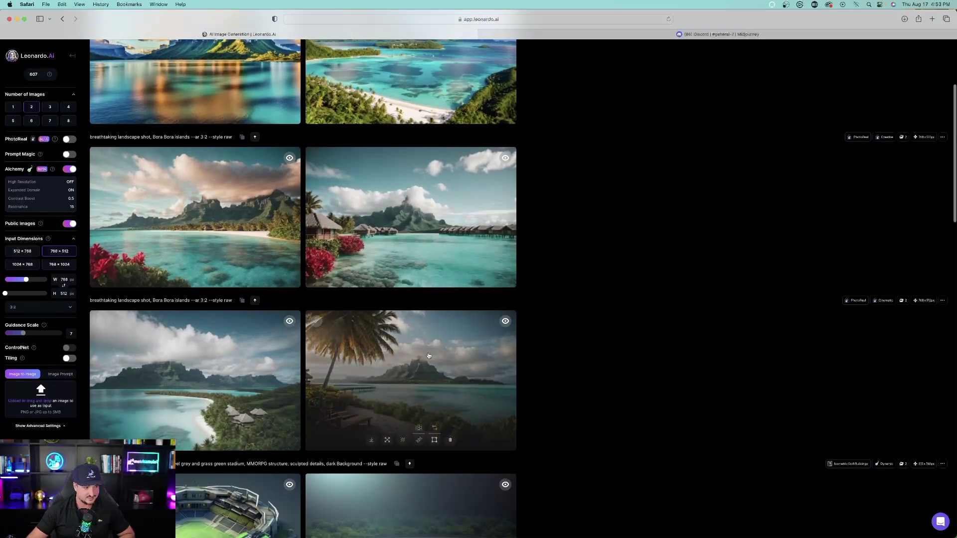
pyautogui.scroll(5, 448, 259)
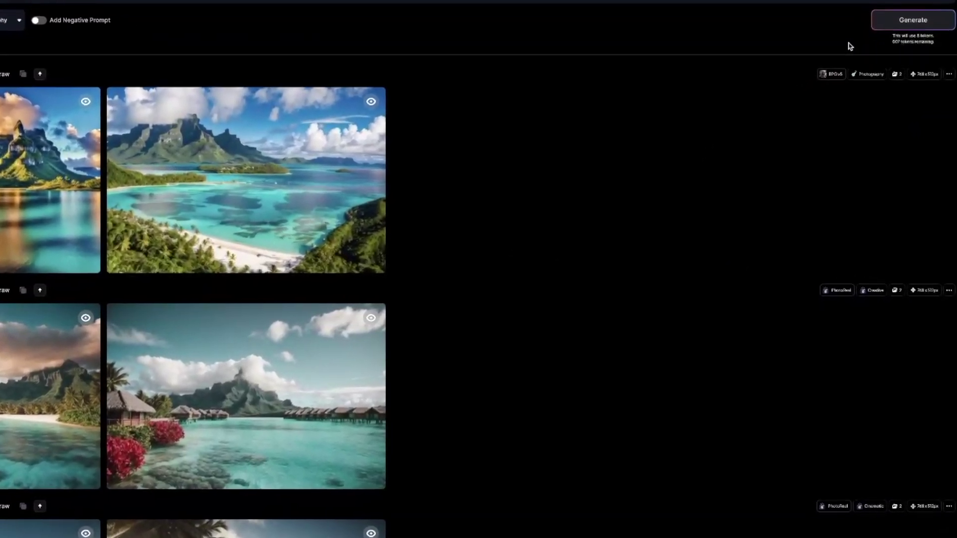
# View both RPG v5 Bora Bora images enlarged, and open the enlarged Midjourney Bora Bora grid in the browser
pyautogui.click(246, 180)
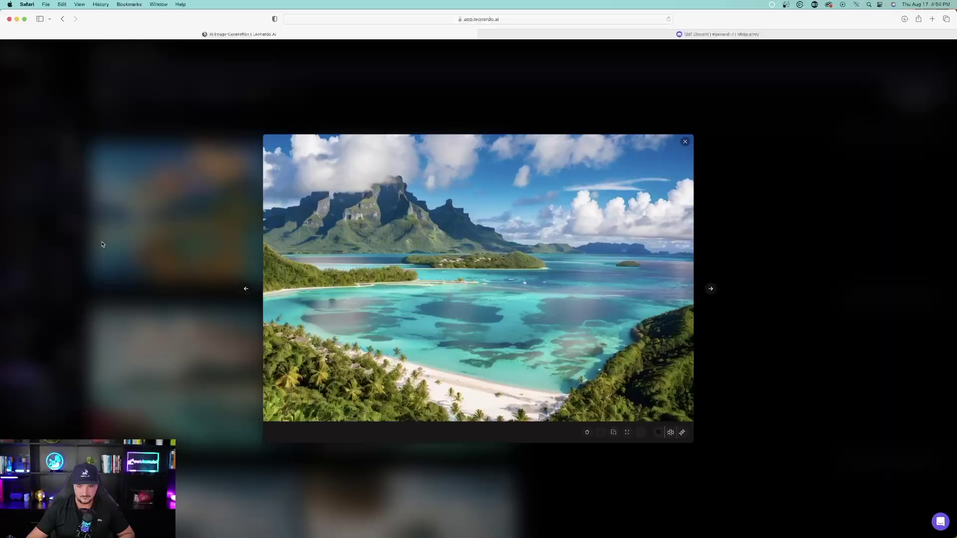
pyautogui.click(246, 288)
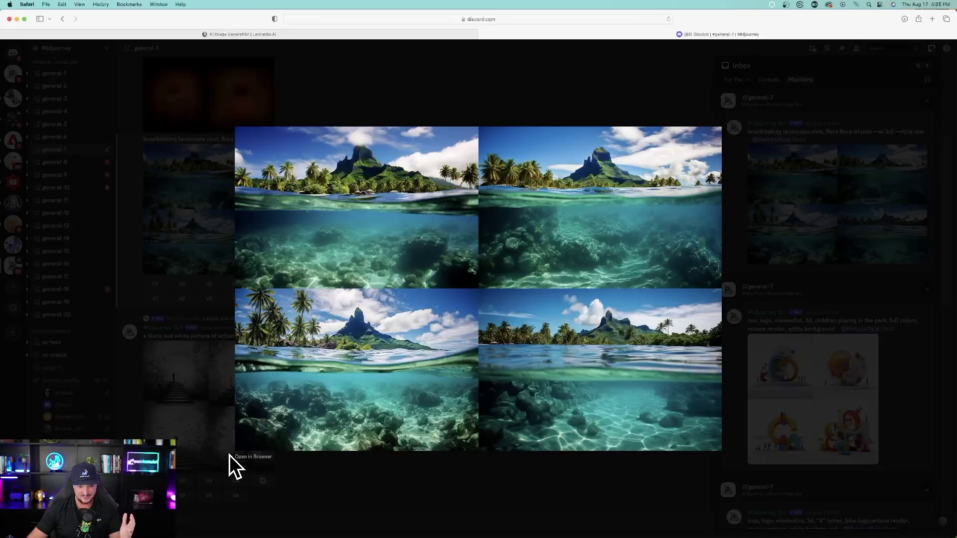
pyautogui.click(244, 456)
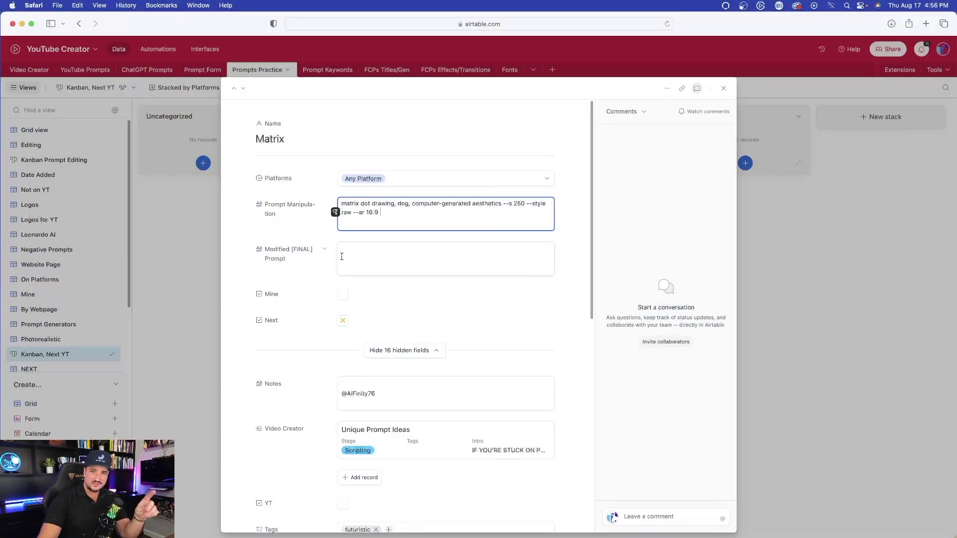
# Switch to Airtable and select the whole prompt in the Matrix record's Prompt Manipulation field
pyautogui.moveTo(379, 212); pyautogui.dragTo(339, 199)
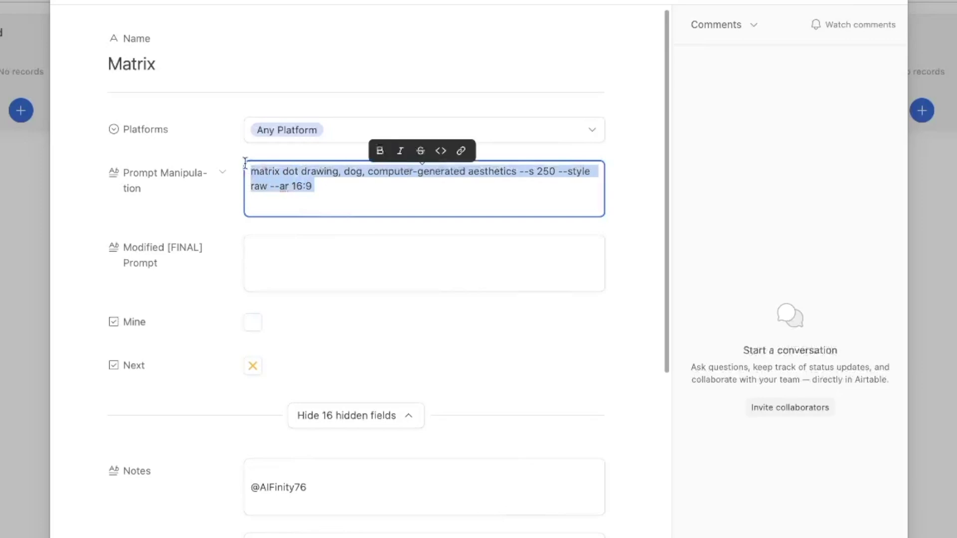
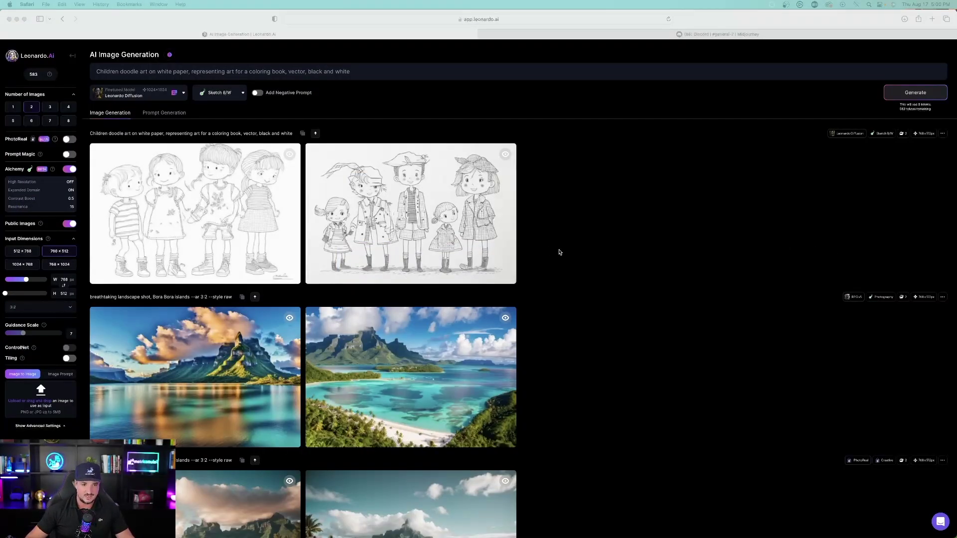
# Review the children's coloring book doodle images in Leonardo.Ai and Midjourney, and return to the Coloring book record in Airtable
pyautogui.scroll(-1, 449, 235)
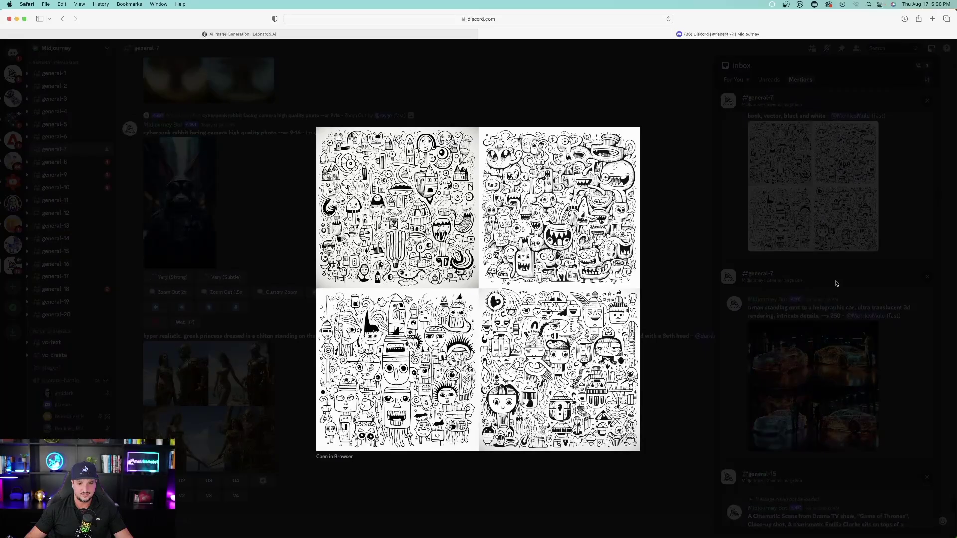
pyautogui.click(674, 36)
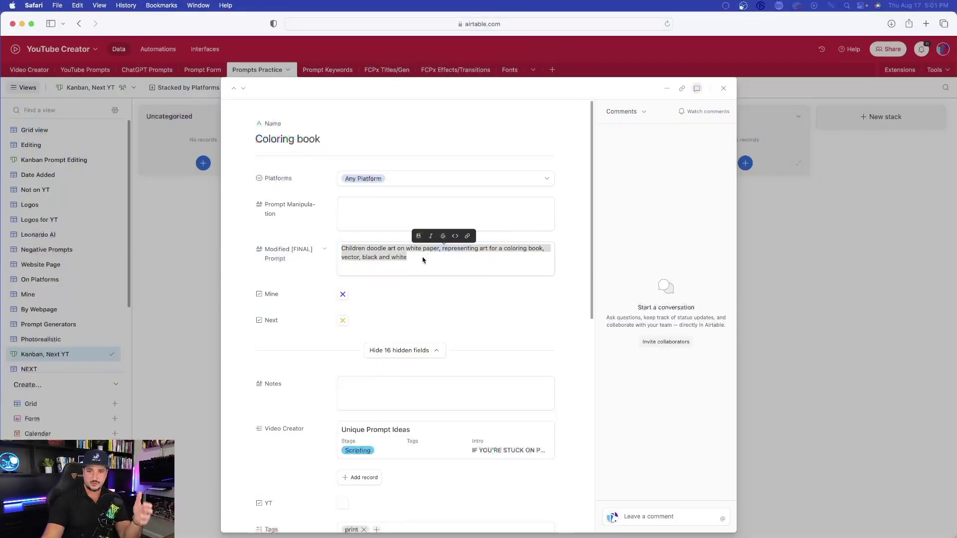
pyautogui.click(377, 225)
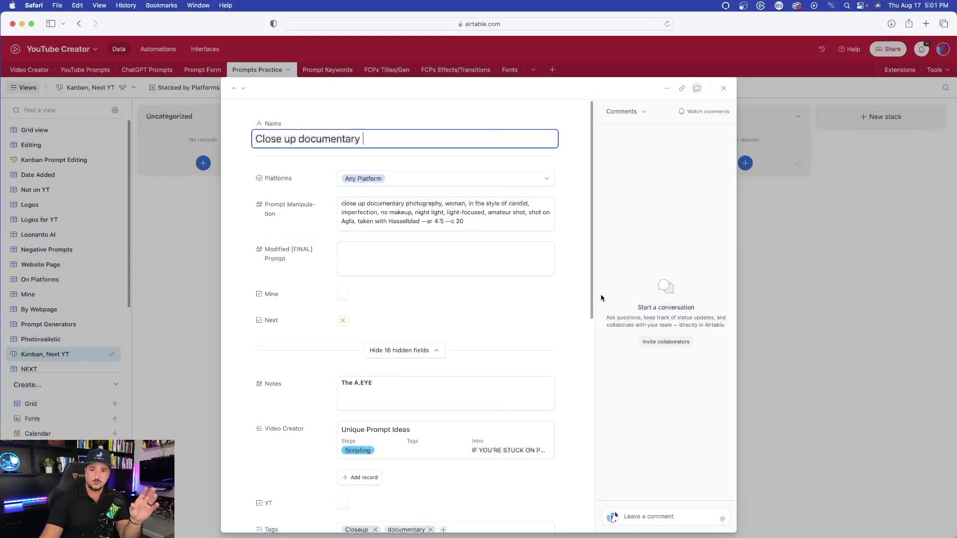
# Copy the close up documentary photography prompt from its Airtable record and submit it to Midjourney with /imagine in general-7
pyautogui.tripleClick(406, 205)
pyautogui.press('cmd+c')
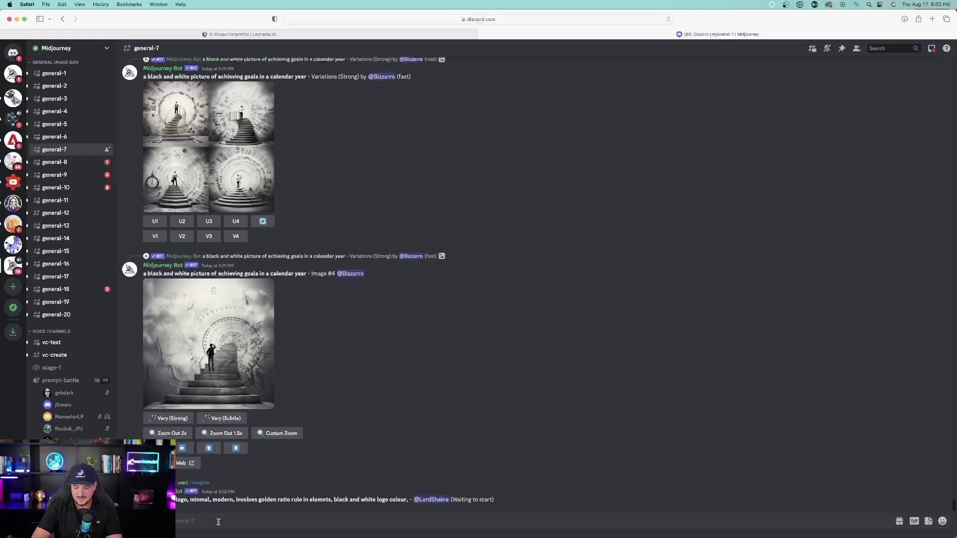
pyautogui.write('/')
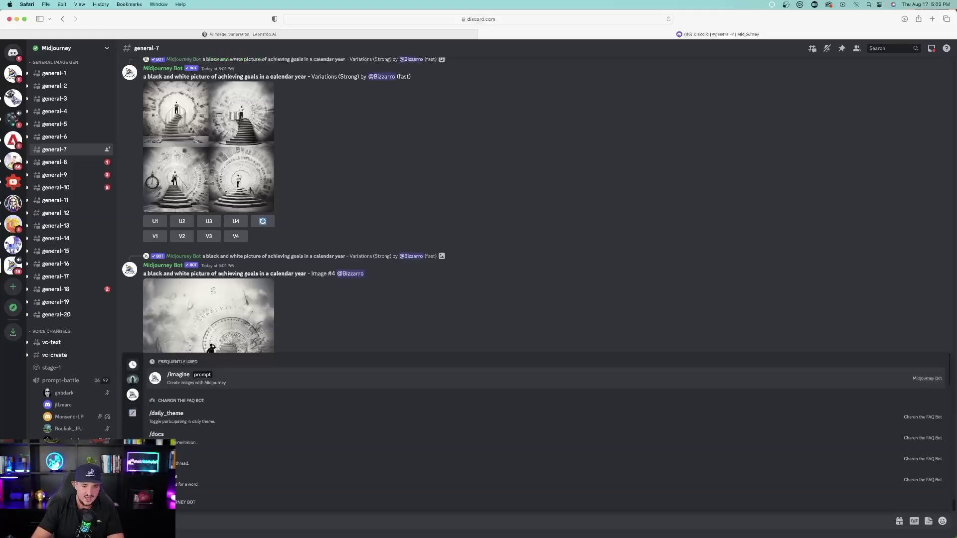
pyautogui.click(239, 385)
pyautogui.press('cmd+v')
pyautogui.press('Return')
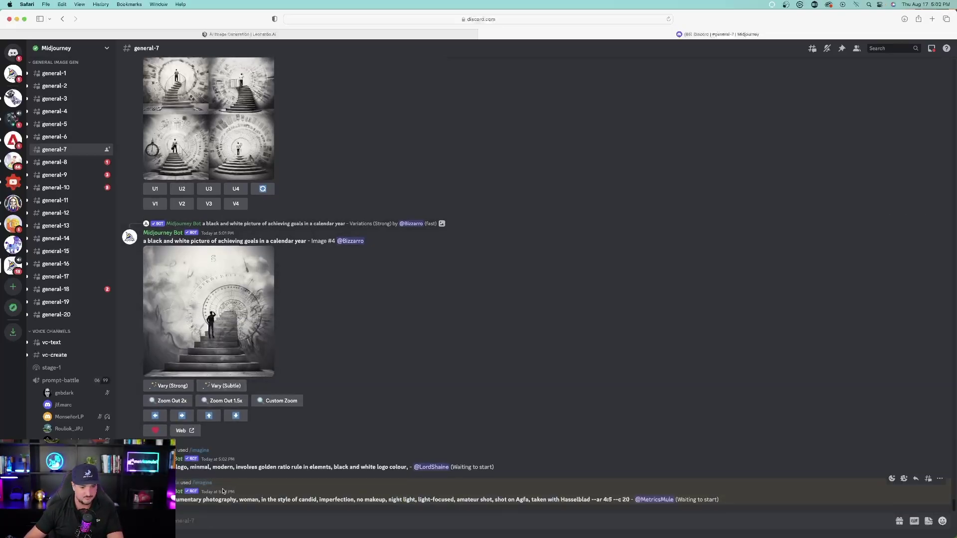
# Generate two Leonardo.Ai images from the copied close up documentary prompt with PhotoReal enabled and the Cinematic style
pyautogui.click(239, 34)
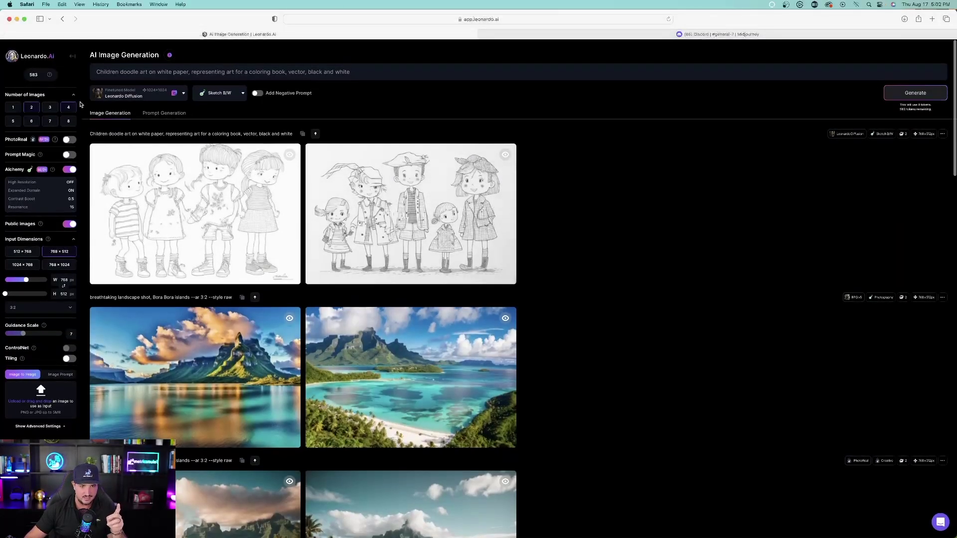
pyautogui.click(69, 140)
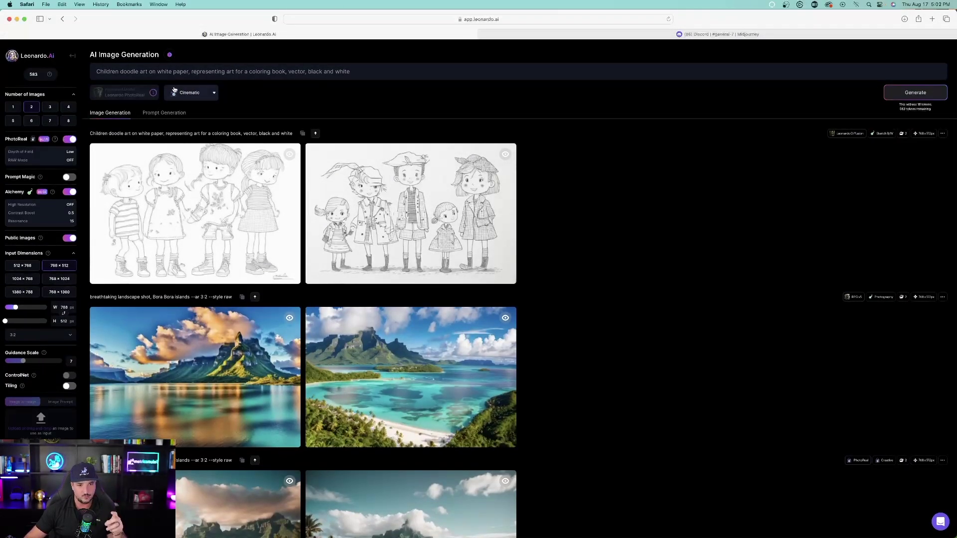
pyautogui.tripleClick(168, 73)
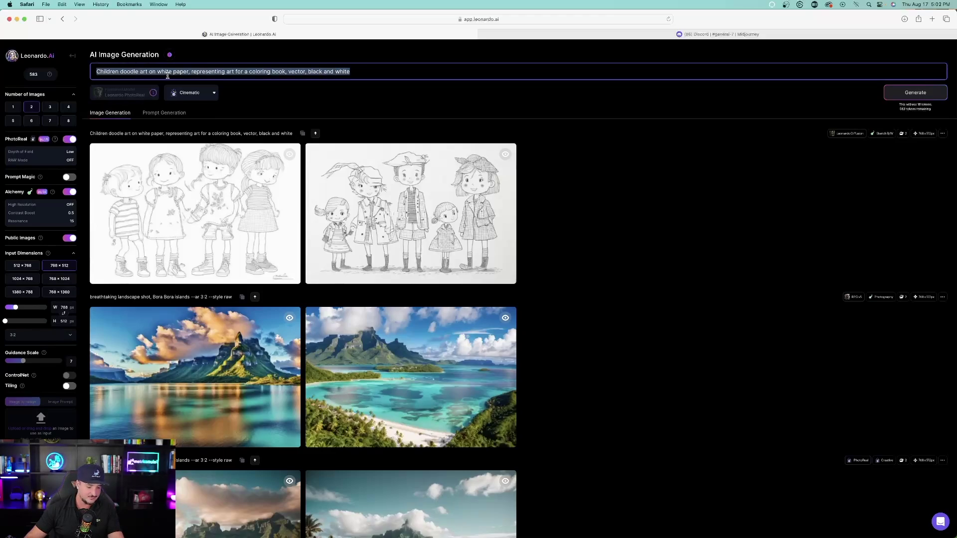
pyautogui.press('cmd+v')
pyautogui.click(915, 92)
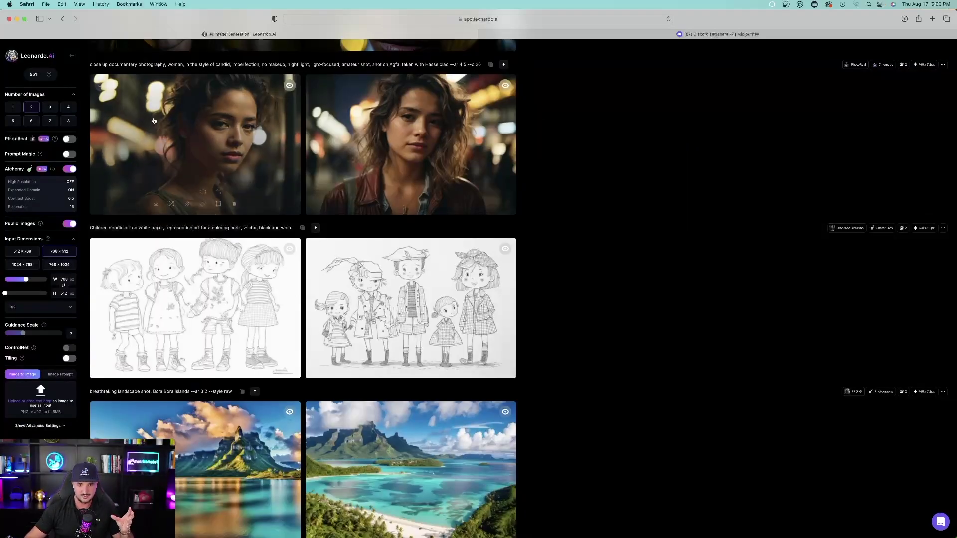
# Enlarge the Leonardo Diffusion Photography portraits and compare them with the PhotoReal Cinematic portraits of the same prompt
pyautogui.click(139, 120)
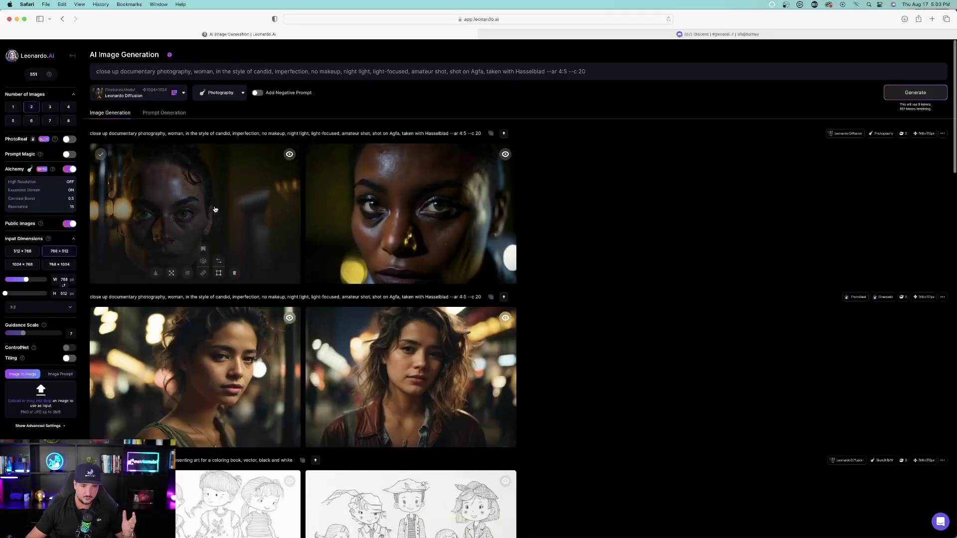
pyautogui.click(212, 208)
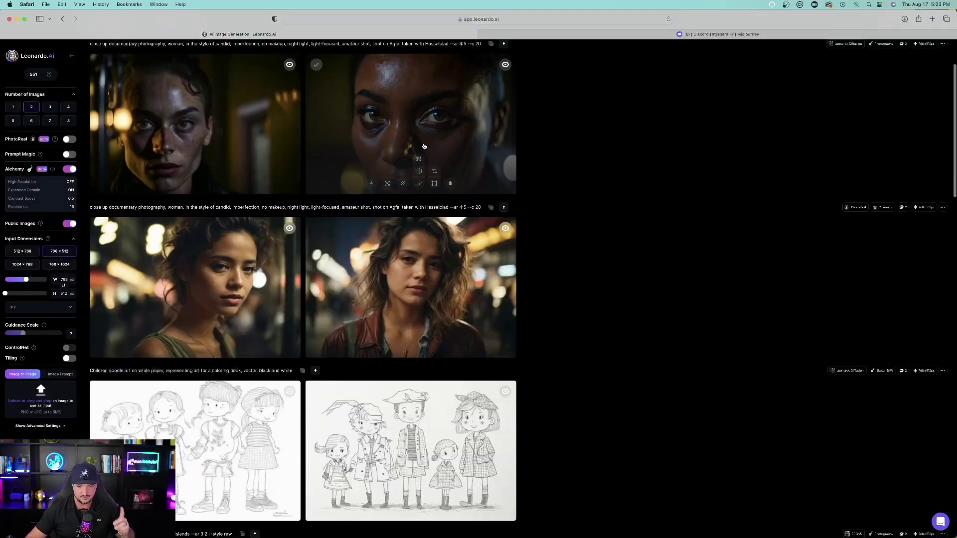
pyautogui.click(419, 132)
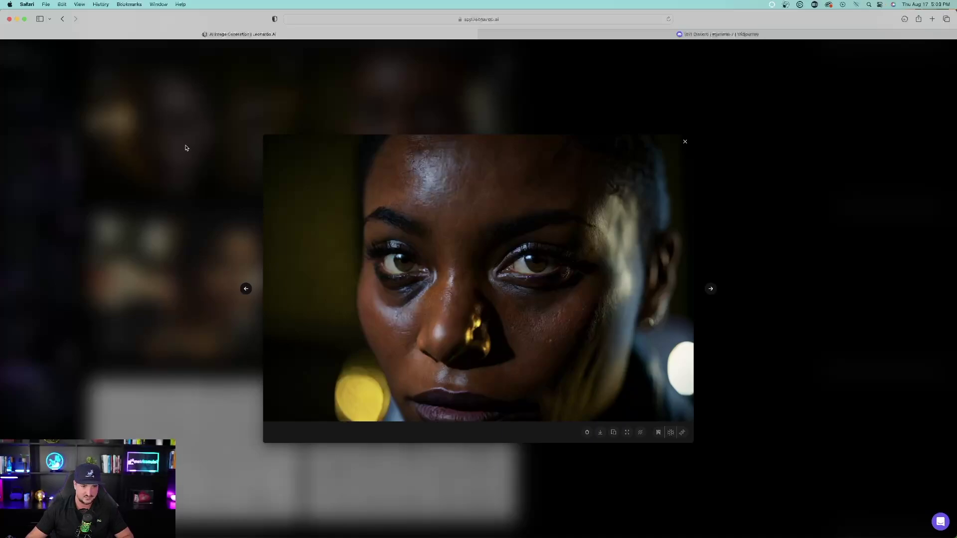
pyautogui.click(698, 316)
pyautogui.scroll(-1, 697, 315)
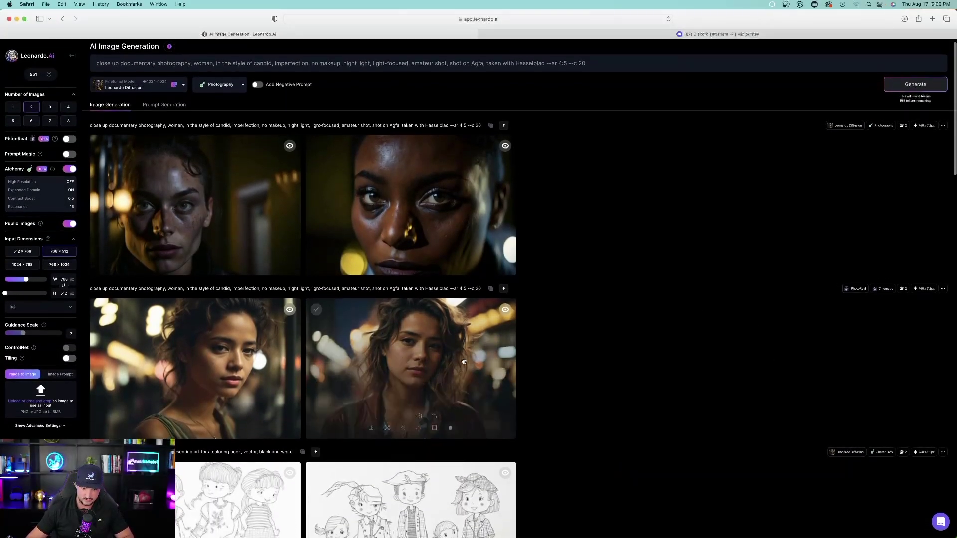
pyautogui.scroll(1, 413, 235)
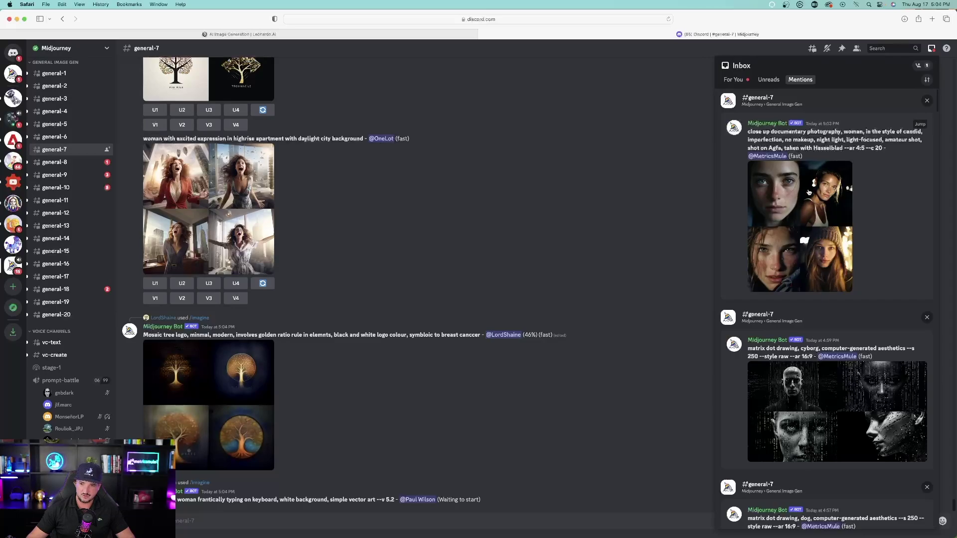
# Open the Midjourney close up documentary portrait grid full size in the browser and examine the four faces zoomed in
pyautogui.click(809, 192)
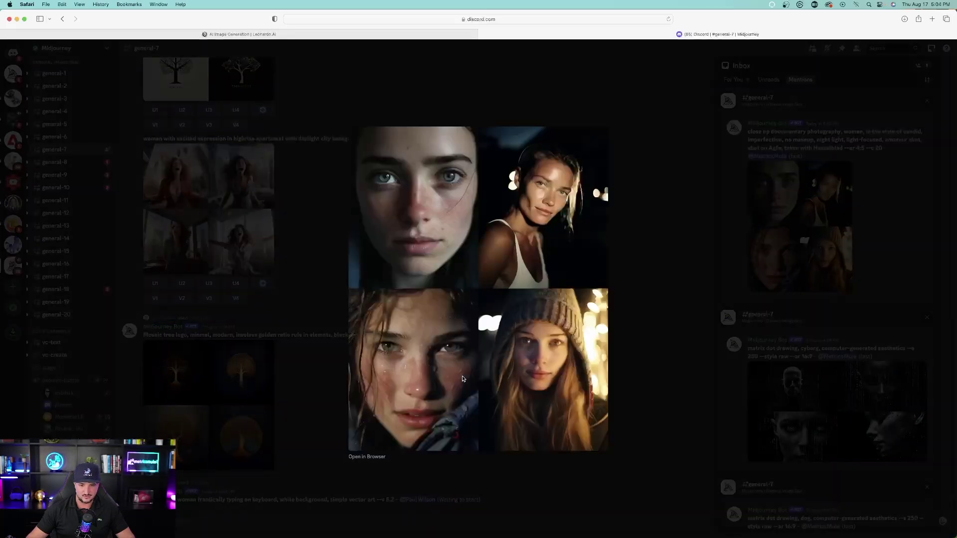
pyautogui.click(367, 457)
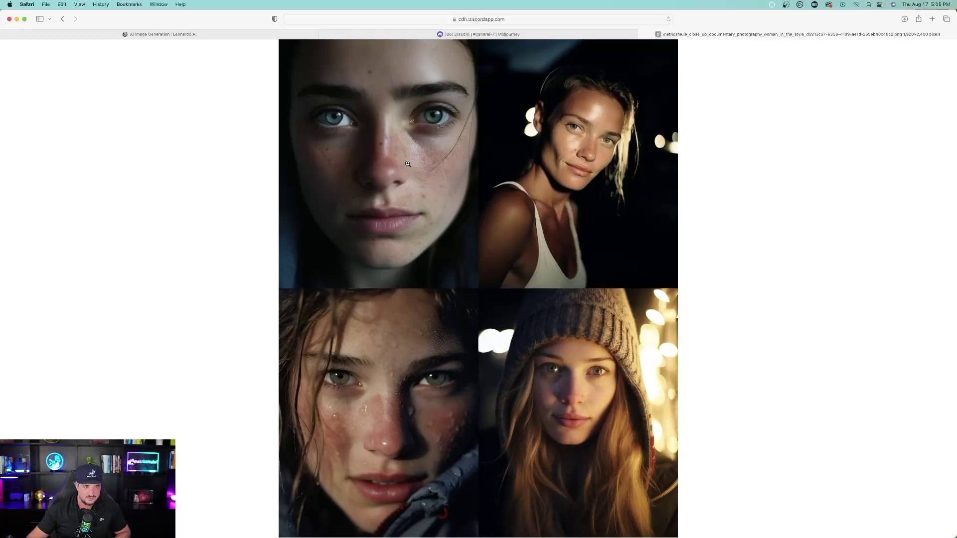
pyautogui.click(382, 180)
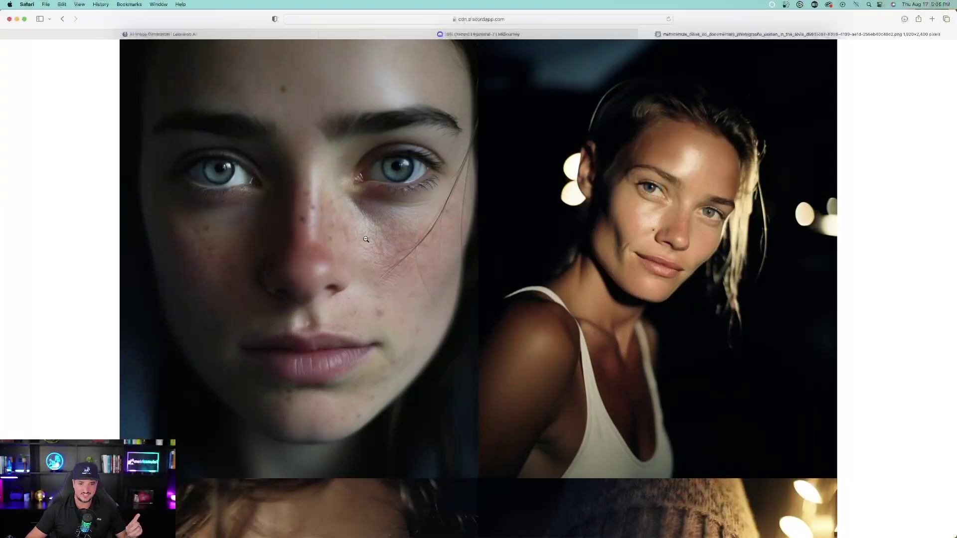
pyautogui.scroll(-10, 361, 234)
pyautogui.scroll(1, 364, 241)
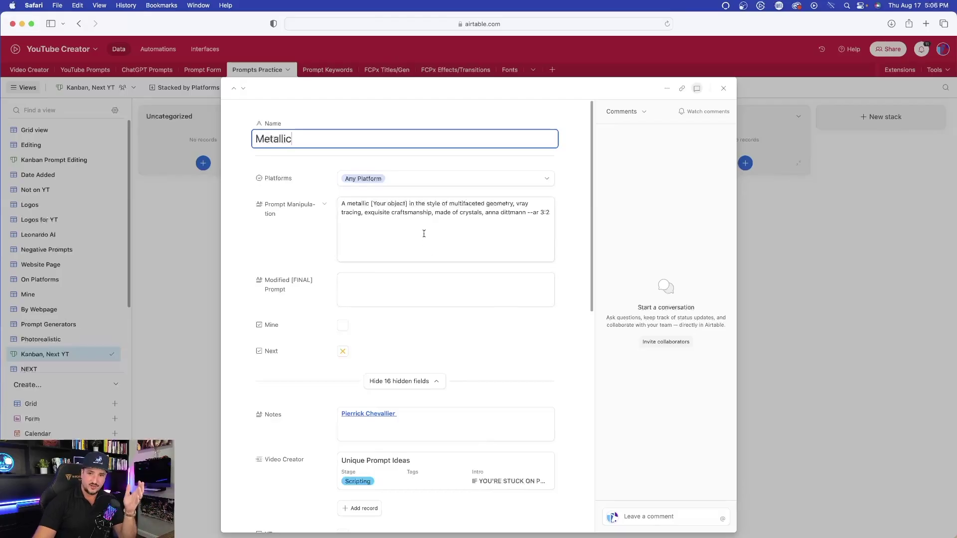
# Copy the full prompt template from the Metallic record's Prompt Manipulation field in Airtable
pyautogui.click(413, 210)
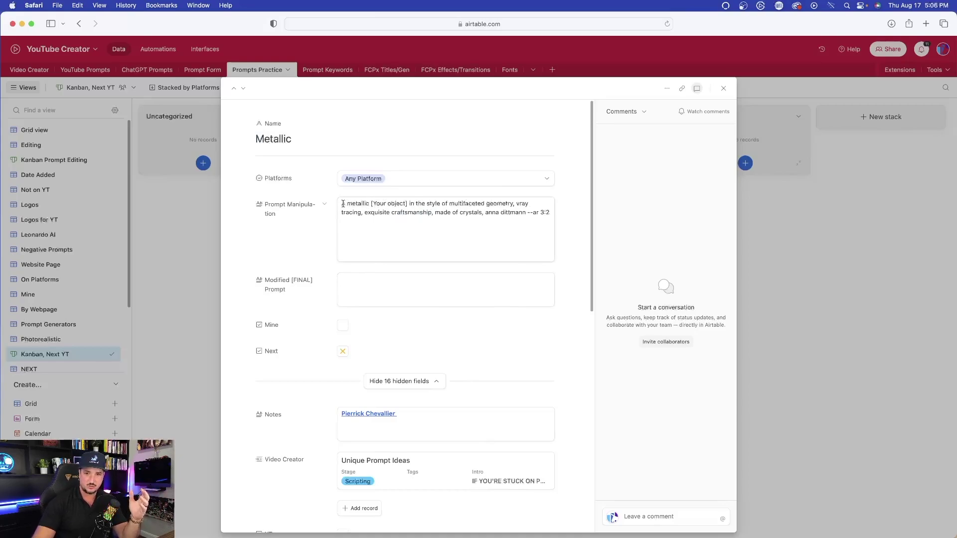
pyautogui.moveTo(343, 204); pyautogui.dragTo(550, 215)
pyautogui.press('Down')
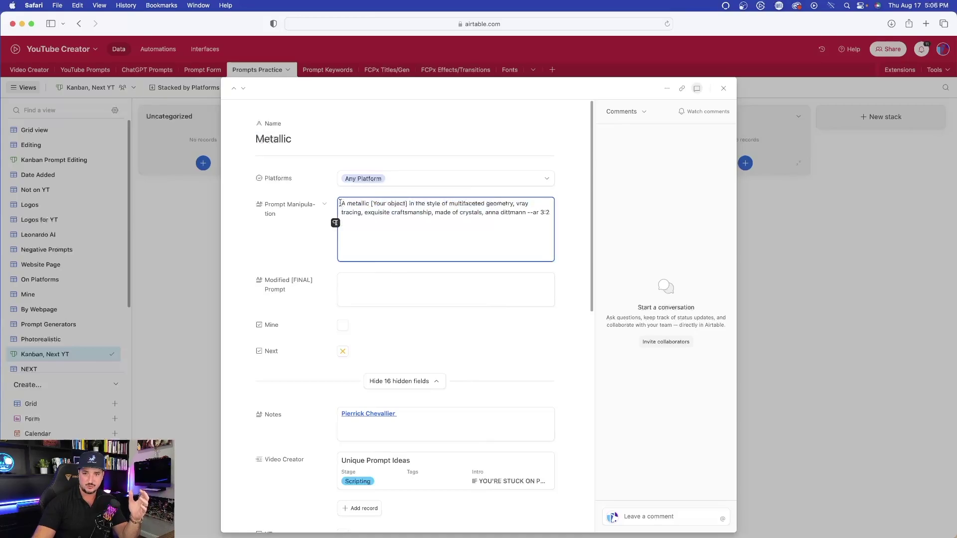
pyautogui.moveTo(340, 203); pyautogui.dragTo(553, 209)
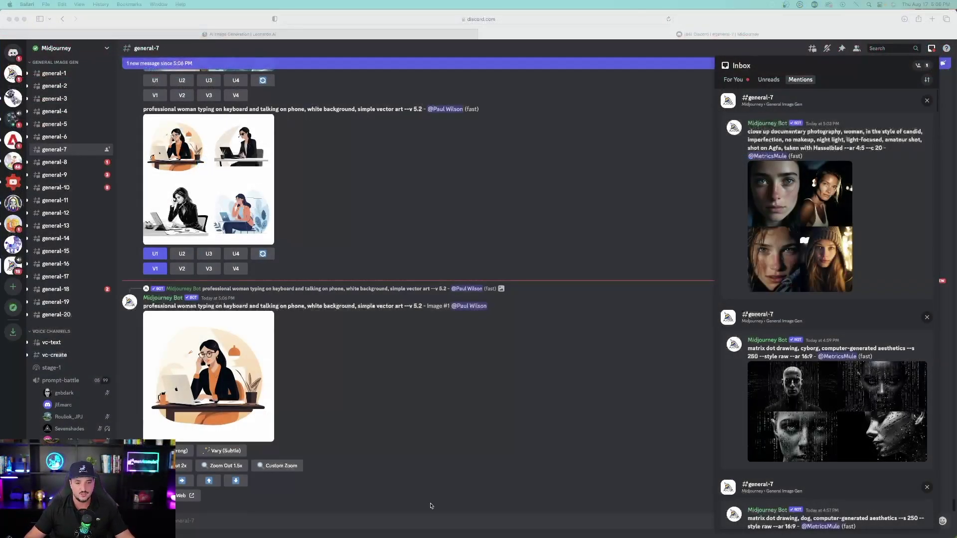
# Enter the copied metallic prompt template for Midjourney's /imagine command, replacing the object placeholder with "super car", and generate the images
pyautogui.click(408, 520)
pyautogui.click(407, 520)
pyautogui.write('/')
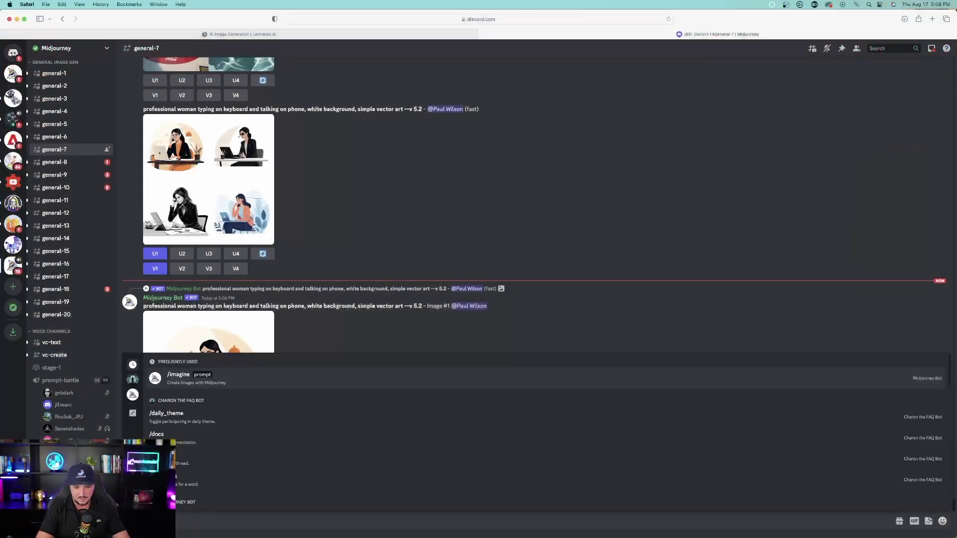
pyautogui.click(357, 375)
pyautogui.write('A metallic super in the style of multifaceted geometry, vray tracing, exquisite craftsmanship, made of crystals, anna dittmann --ar 3:2')
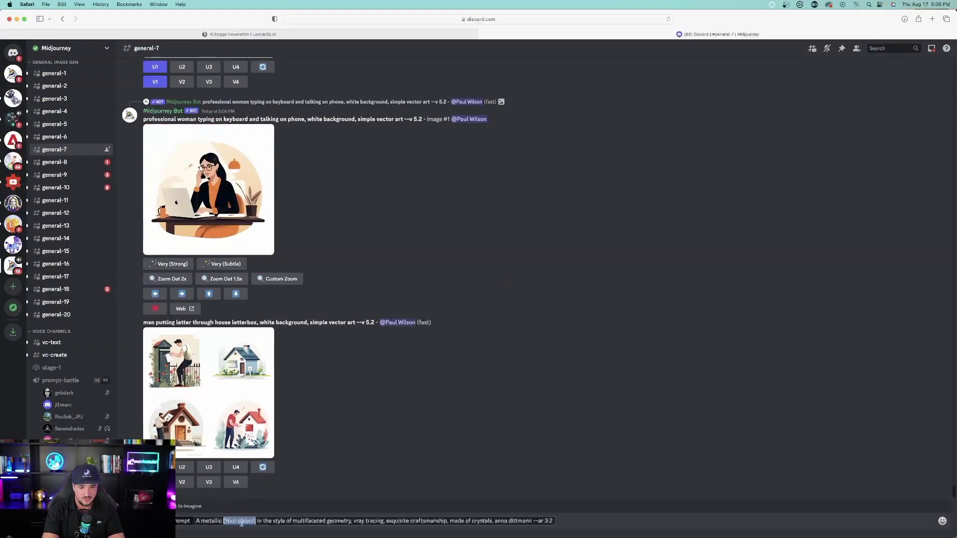
pyautogui.write('car')
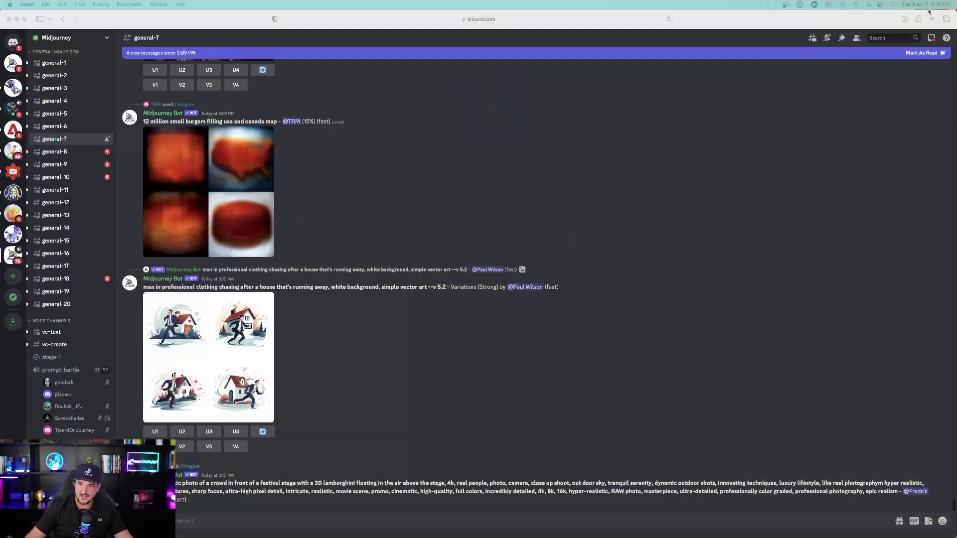
# Enlarge the generated email copy icon grid from the mentions to examine the four gradient envelope icons, and close it
pyautogui.click(932, 38)
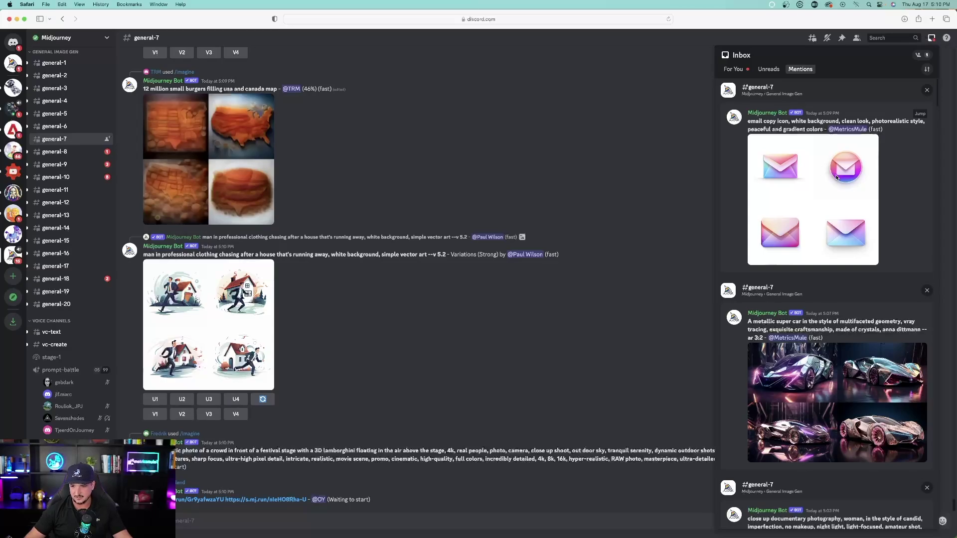
pyautogui.click(813, 199)
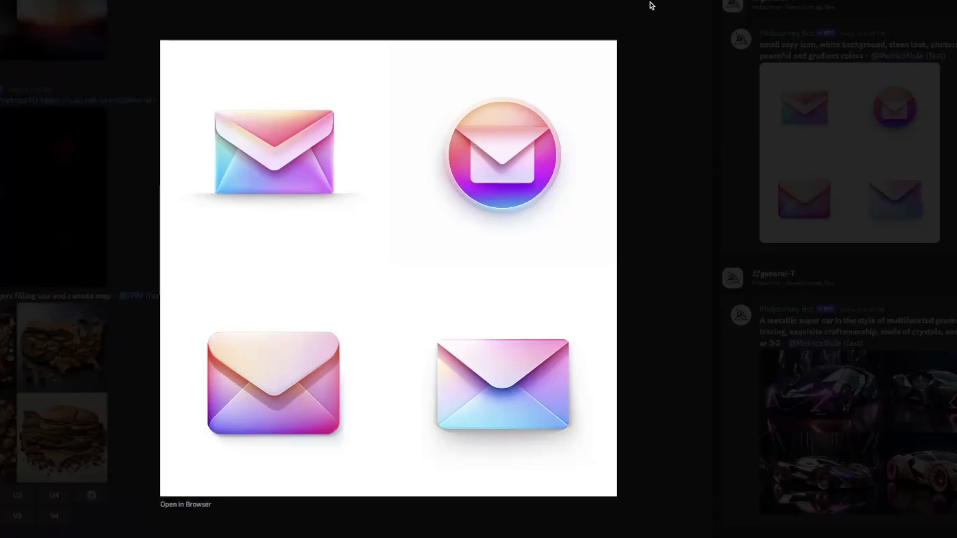
pyautogui.click(642, 245)
# Generate Midjourney images from "cell phone copy icon, white background, clean look, photorealistic style, peaceful and gradient colors"
pyautogui.write('/imagine prompt')
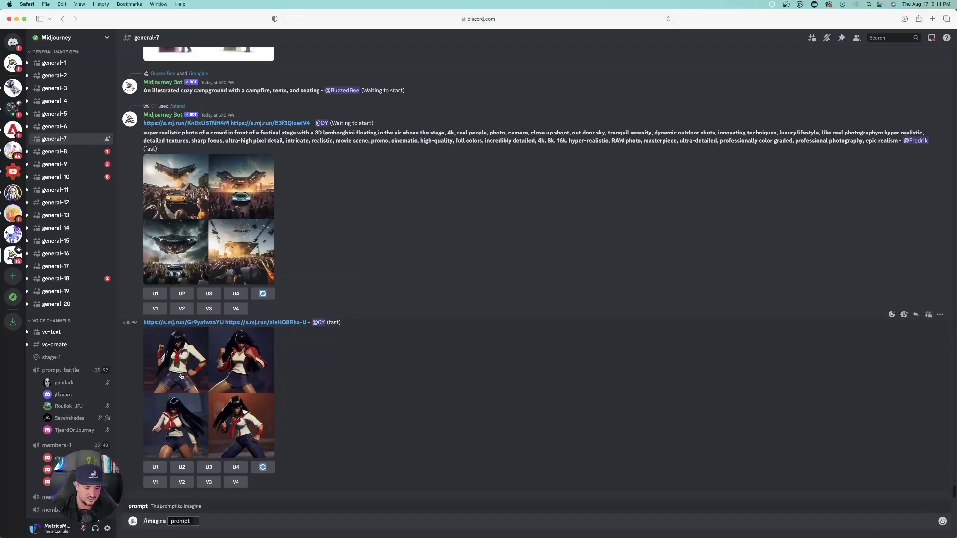
pyautogui.write('email copy icon, white background, clean look, photorealistic style, peaceful and gradient colors')
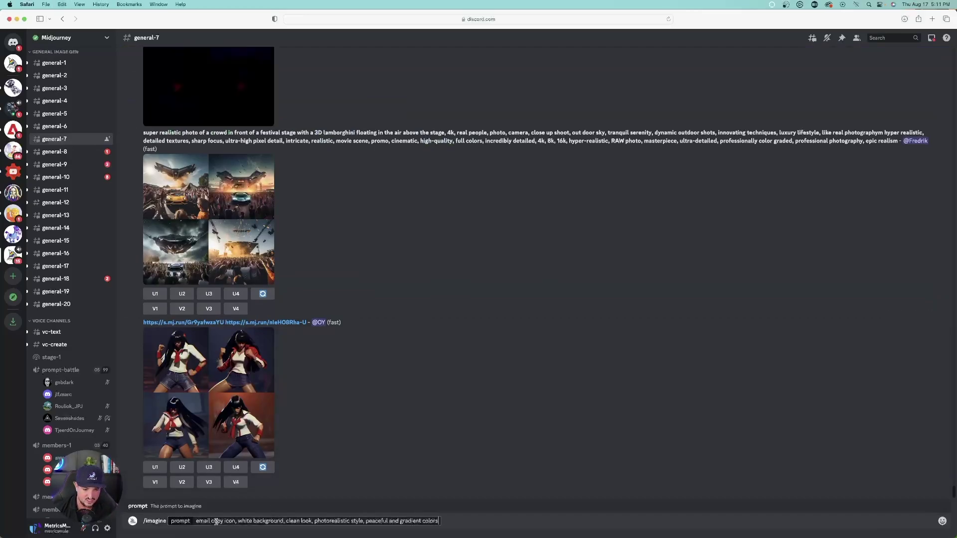
pyautogui.doubleClick(200, 521)
pyautogui.write('cell phone')
pyautogui.press('Return')
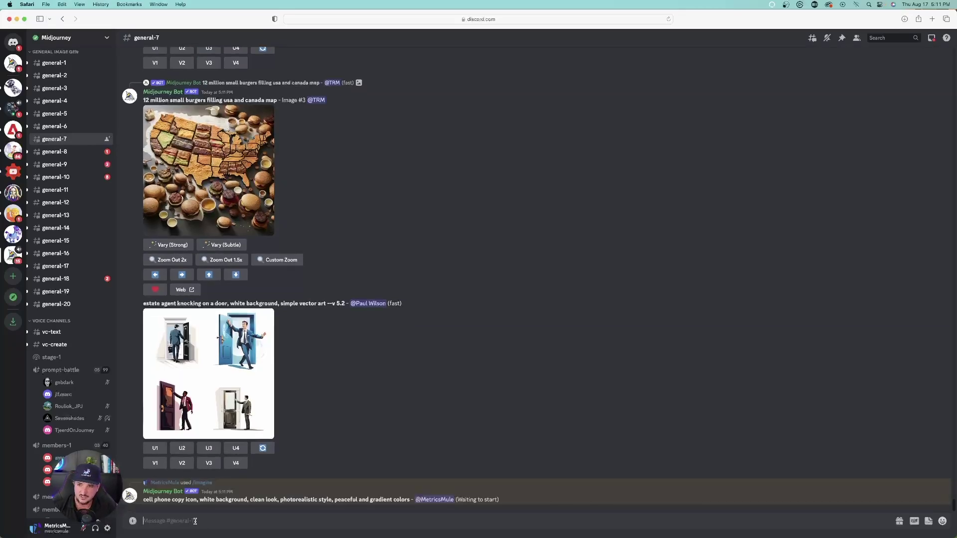
# Check the mentions for the cell phone icon job and view the email copy icon grid enlarged again
pyautogui.click(931, 38)
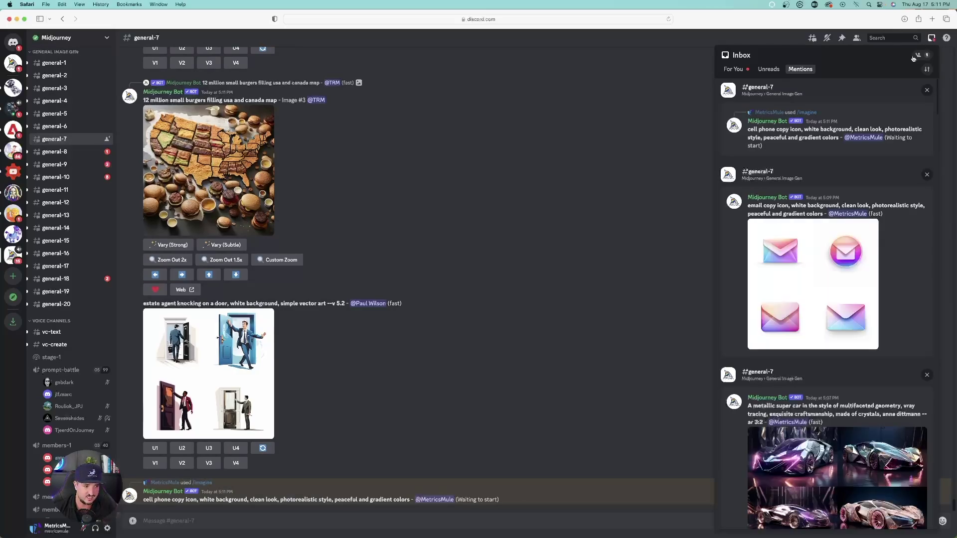
pyautogui.click(784, 275)
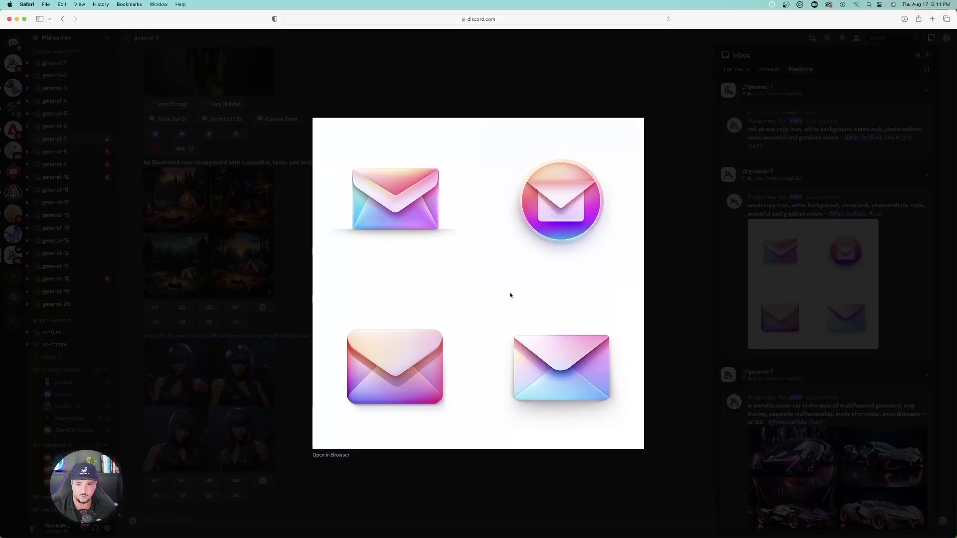
pyautogui.click(572, 71)
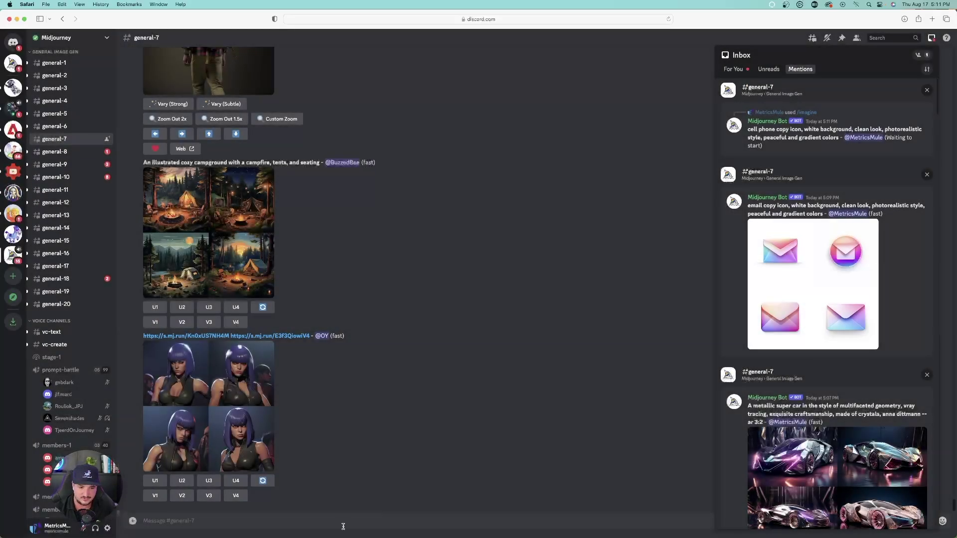
# Enter an /imagine prompt reading "laptop copy icon, white background, clean look, photorealistic style, peaceful and gradient colors"
pyautogui.click(345, 523)
pyautogui.write('/')
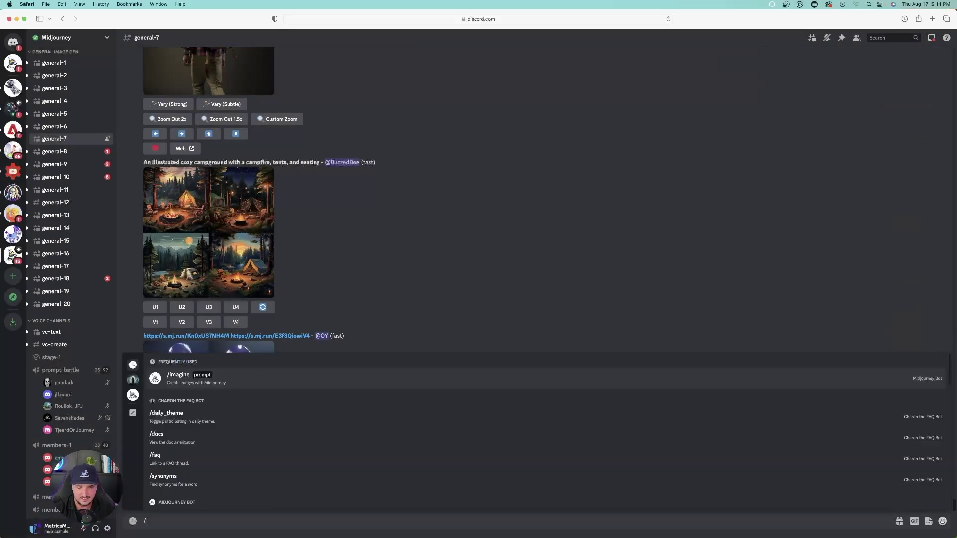
pyautogui.click(329, 466)
pyautogui.press('super+v')
pyautogui.doubleClick(174, 521)
pyautogui.write('laptop')
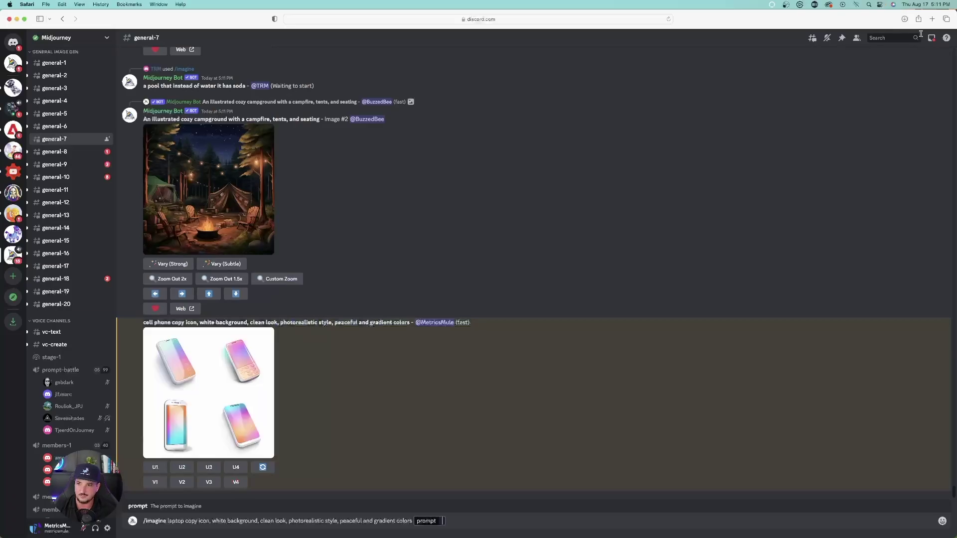
# Enlarge the cell phone copy icon grid and the laptop copy icon grid from the mentions to compare their gradient style
pyautogui.click(932, 37)
pyautogui.click(826, 225)
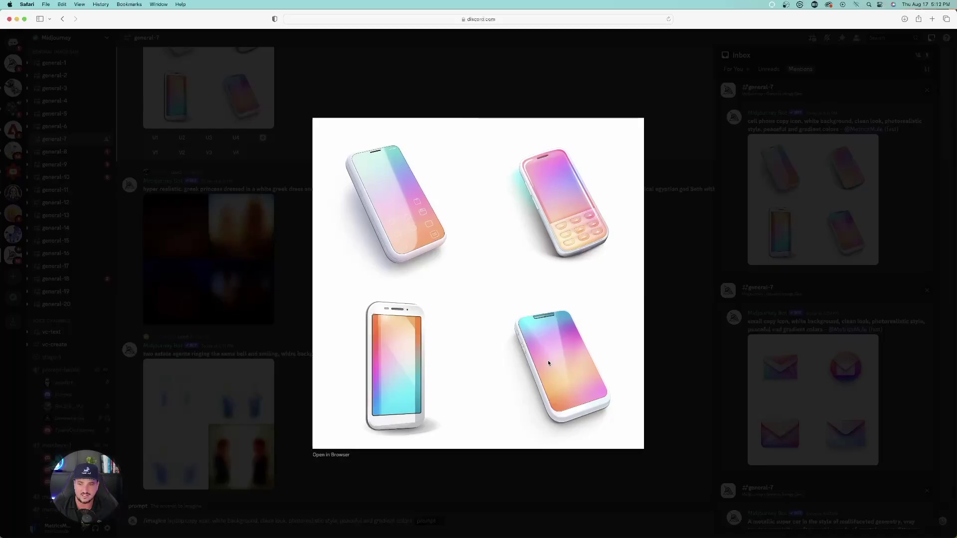
pyautogui.click(687, 239)
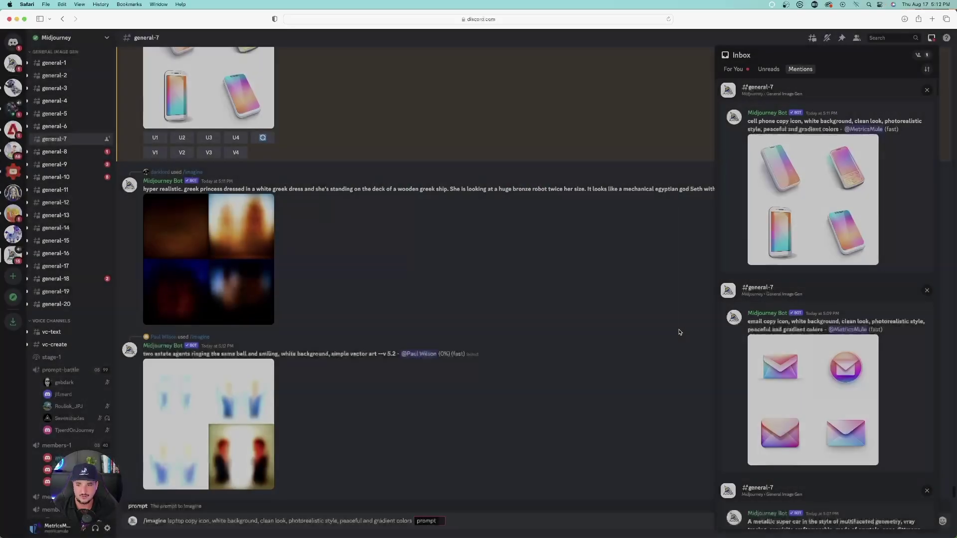
pyautogui.click(818, 208)
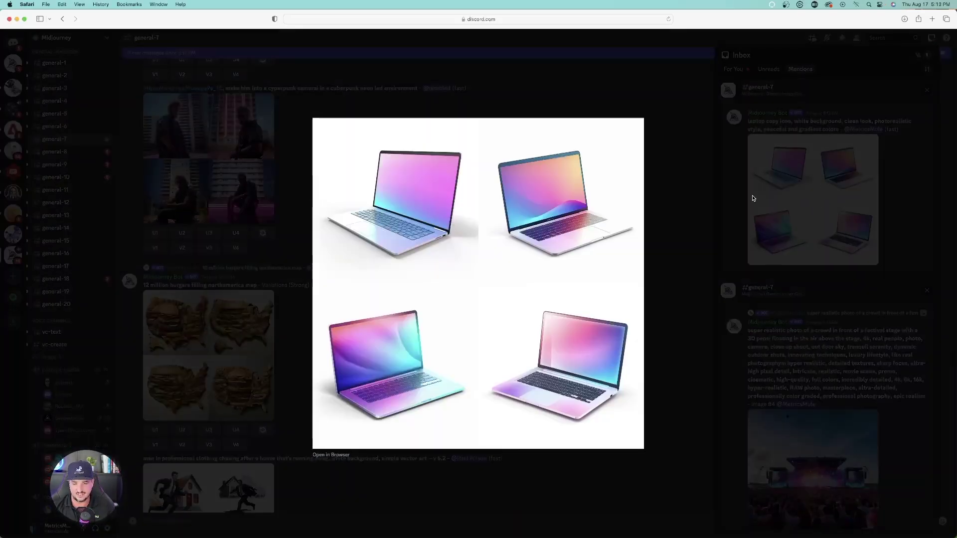